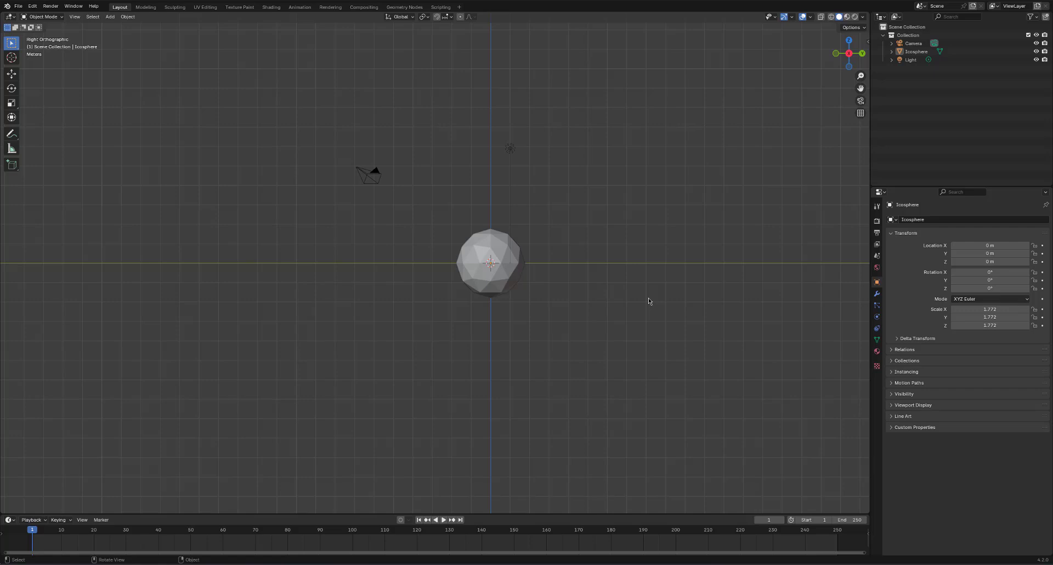
Select all objects in the scene and clear the selection, doing this twice
key(a)
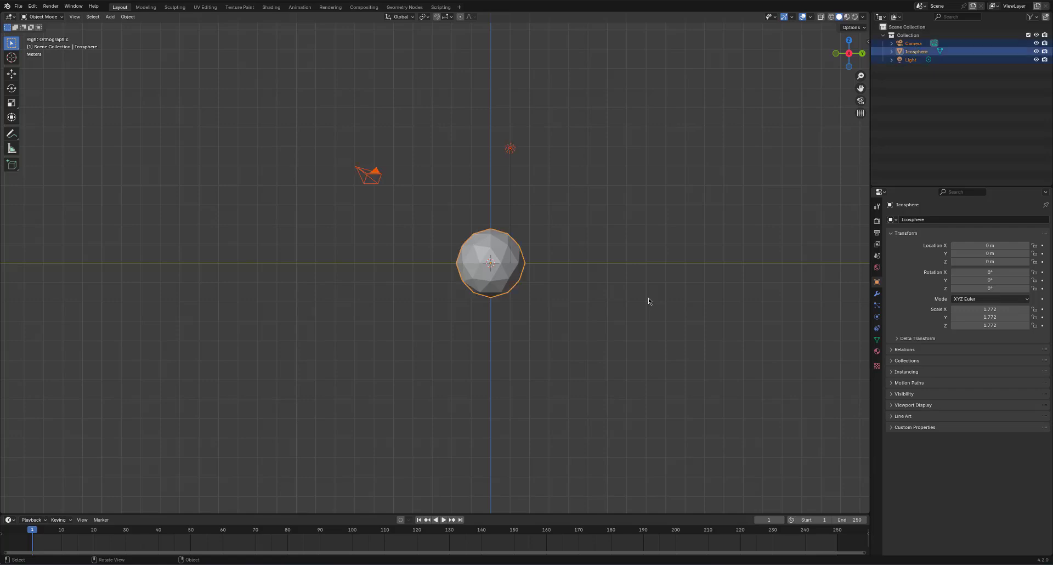
key(alt+a)
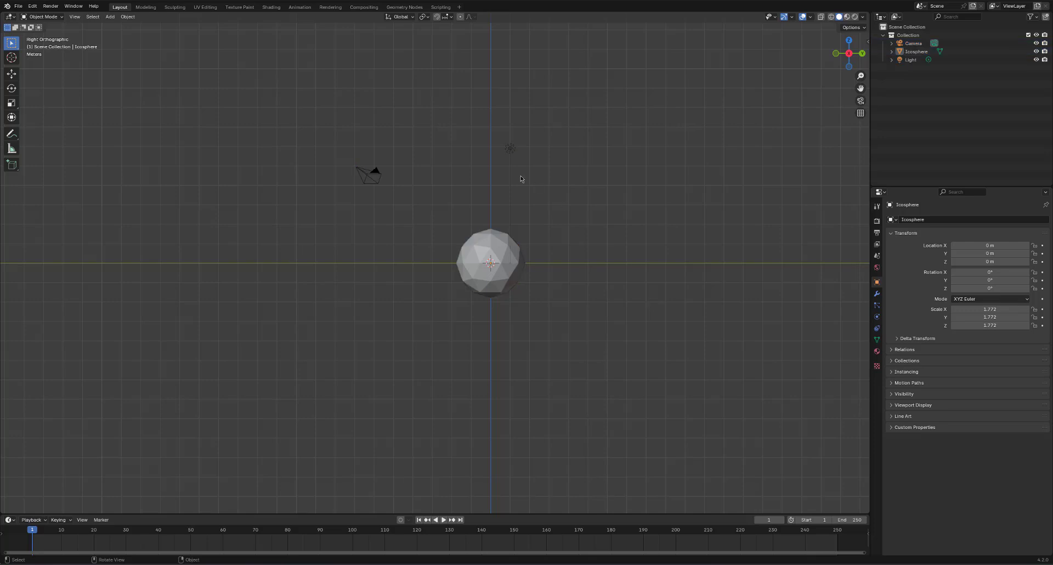
key(a)
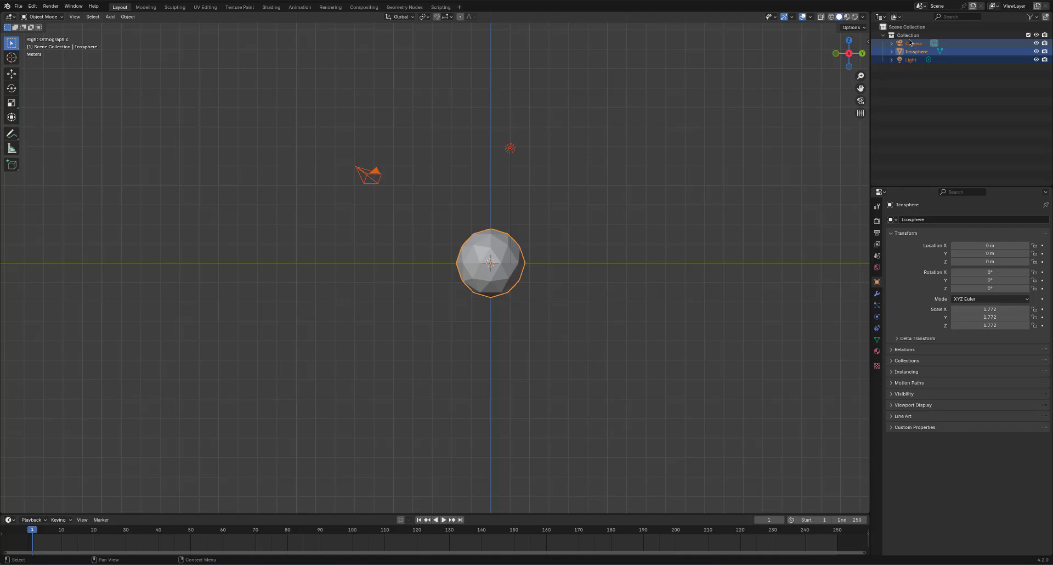
click(744, 165)
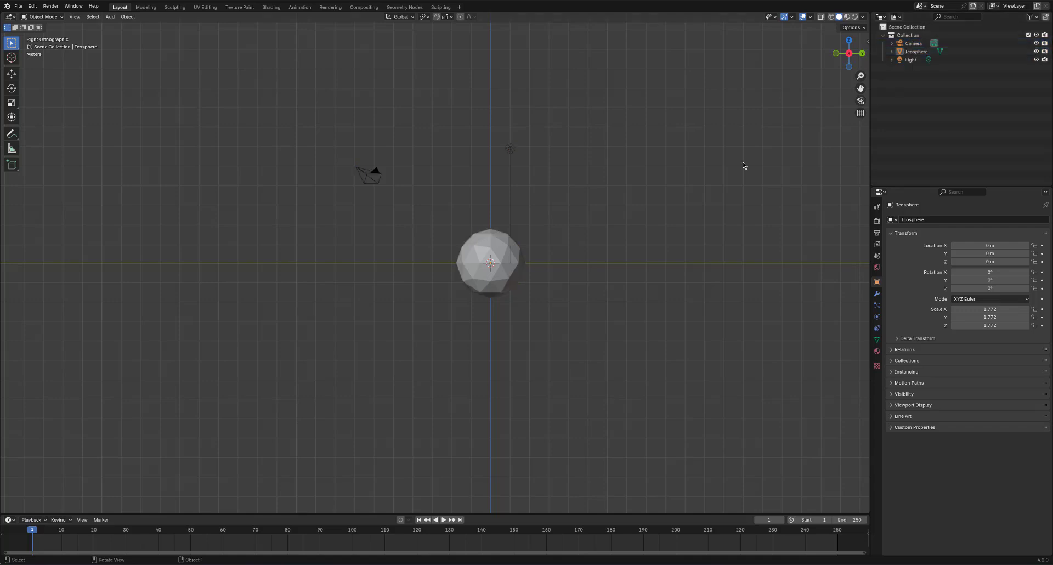
Select and deselect the icosphere repeatedly, leaving it as the only selected object
click(512, 261)
click(653, 219)
click(514, 263)
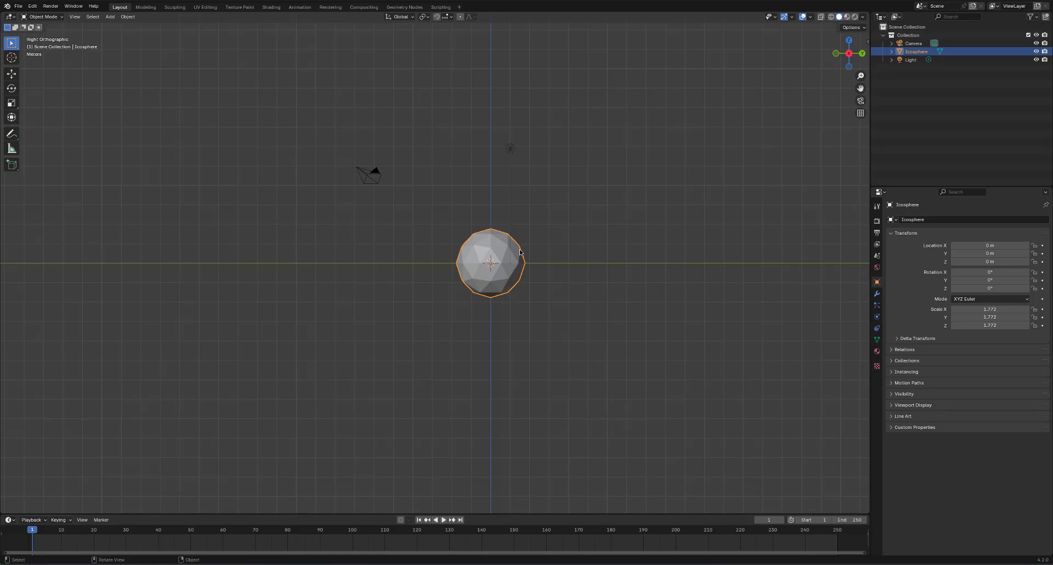
click(561, 254)
click(508, 254)
Select the icosphere's entire mesh in Edit Mode, return to Object Mode and deselect the object
key(Tab)
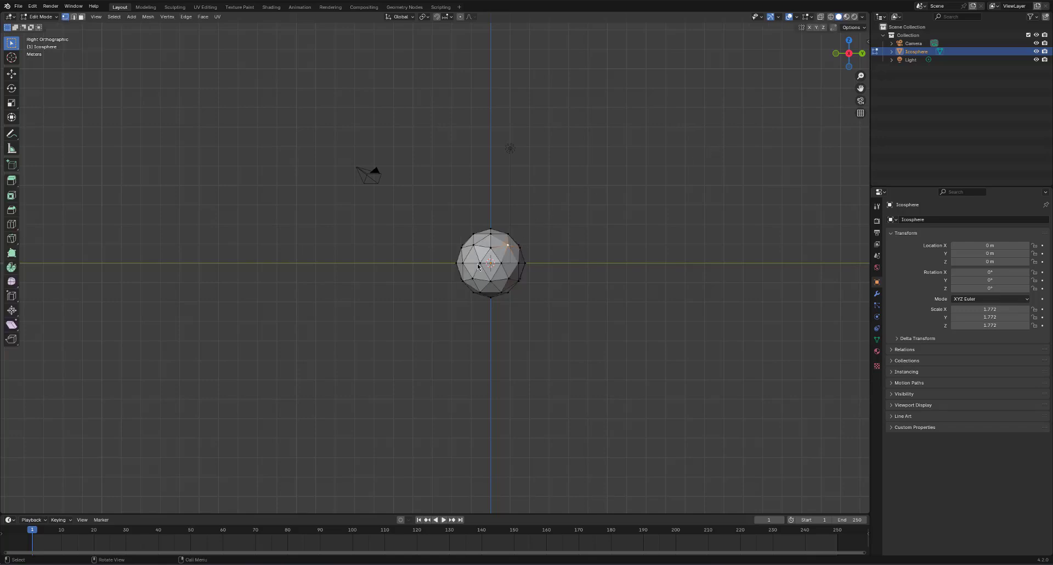
click(650, 221)
key(a)
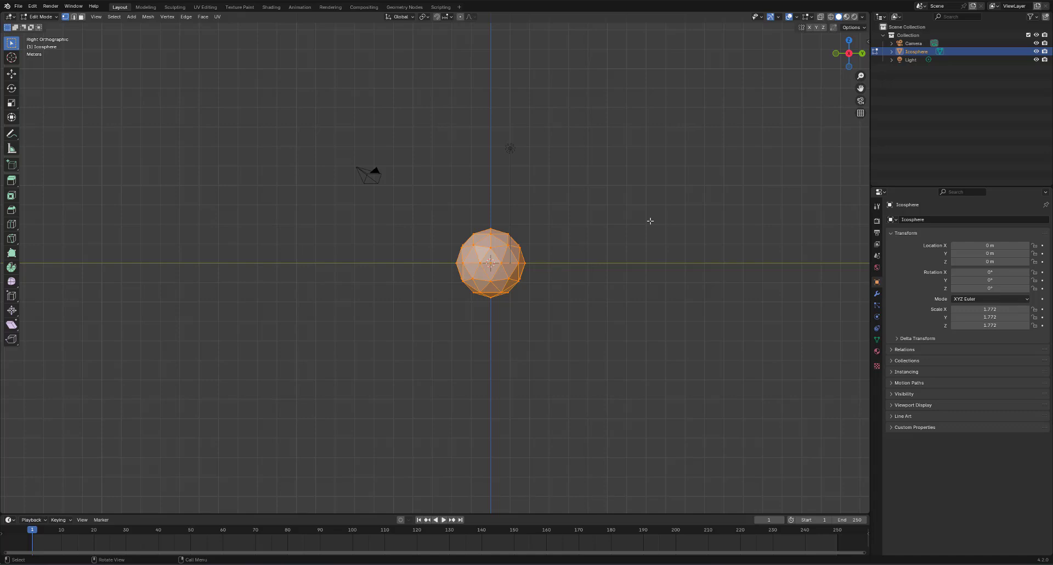
key(Tab)
click(650, 223)
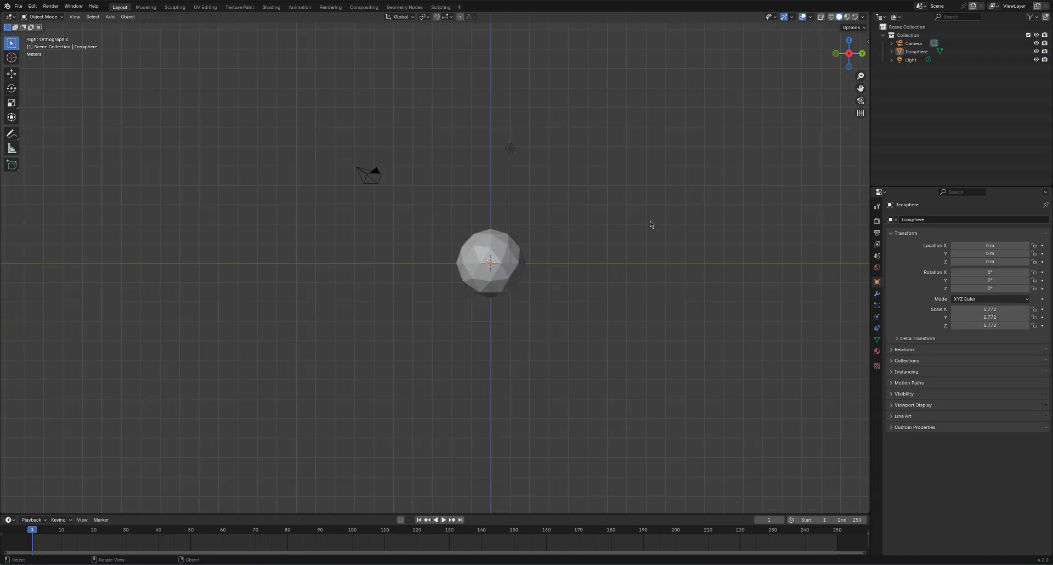
Select the icosphere and try moving it freely in the Right Orthographic view, cancelling the move
shift+middle_drag(593, 232, 619, 224)
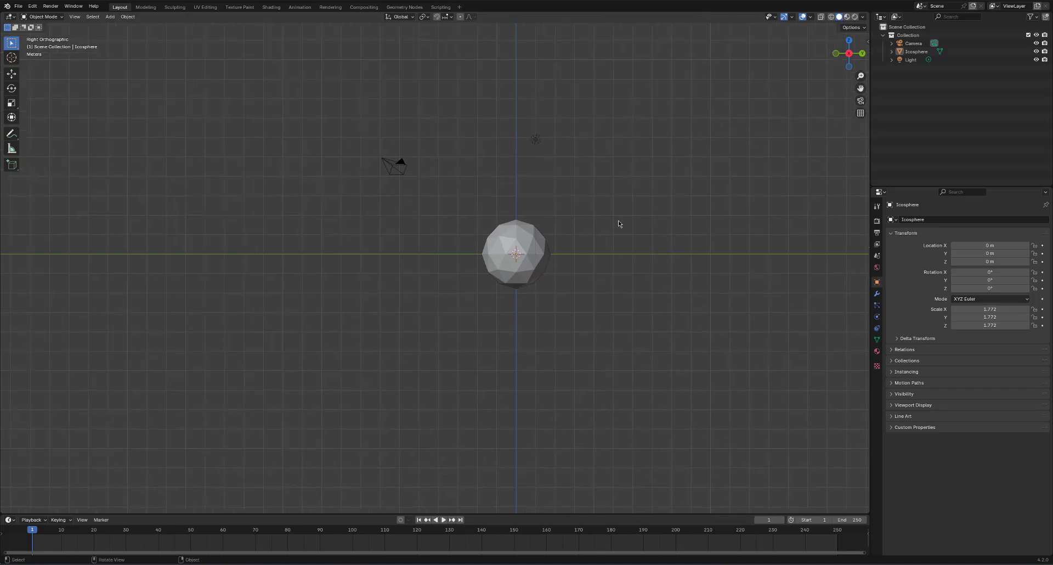
click(513, 277)
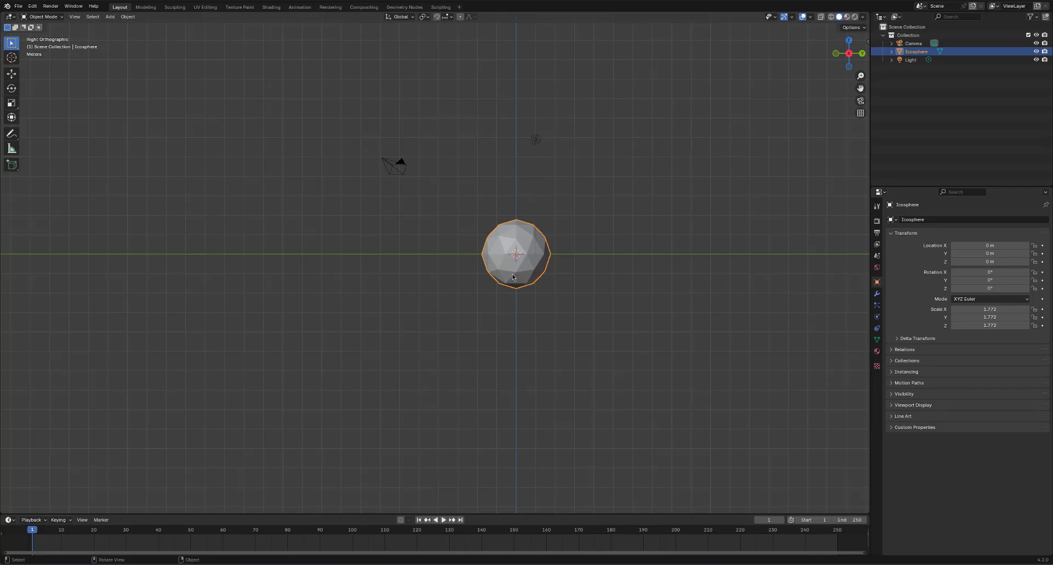
key(g)
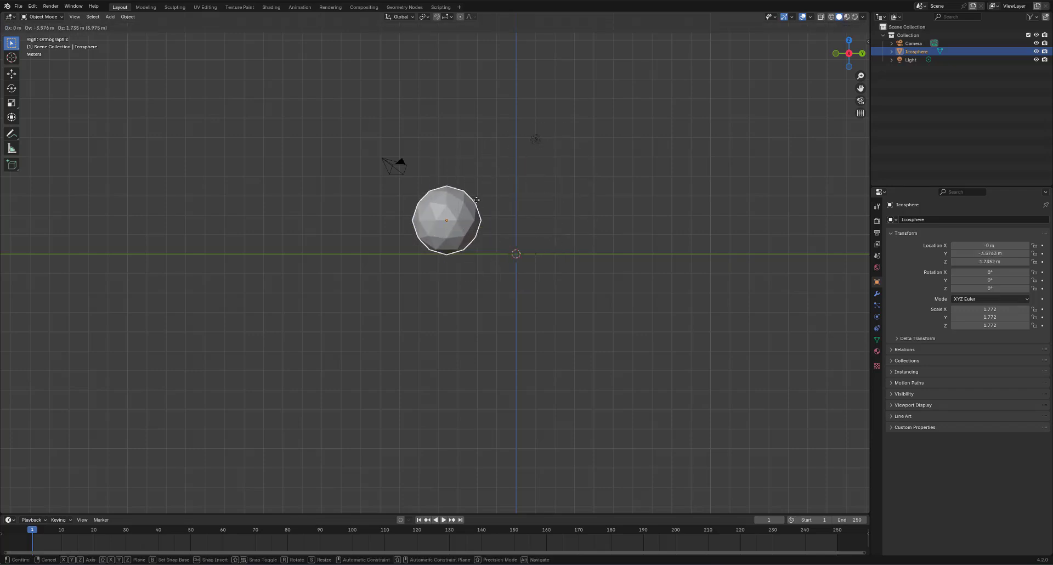
right_click(520, 266)
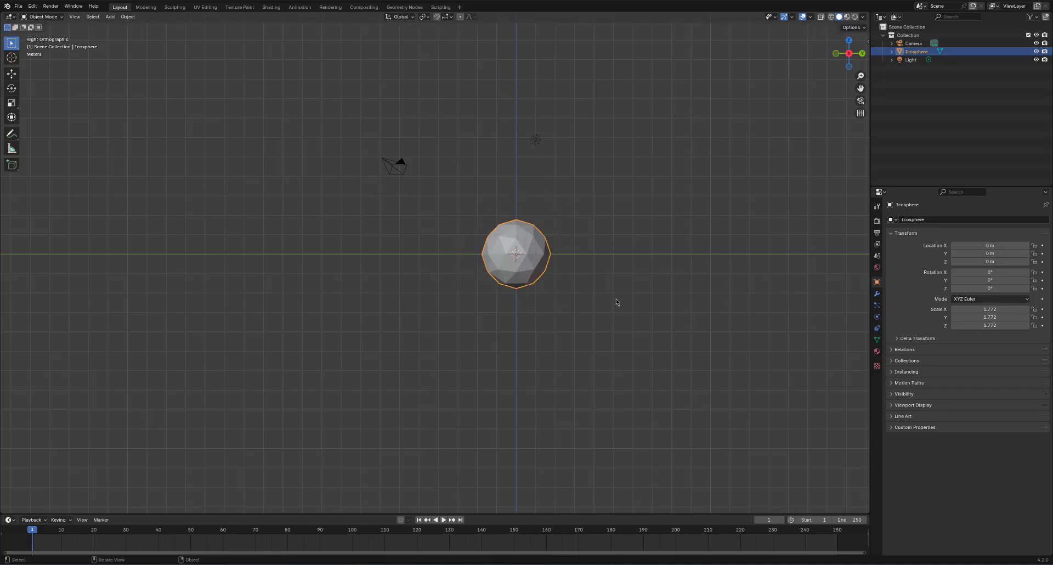
Try scaling the icosphere to about 1.745 and rotating it about X, cancelling the rotation and undoing the scale
key(s)
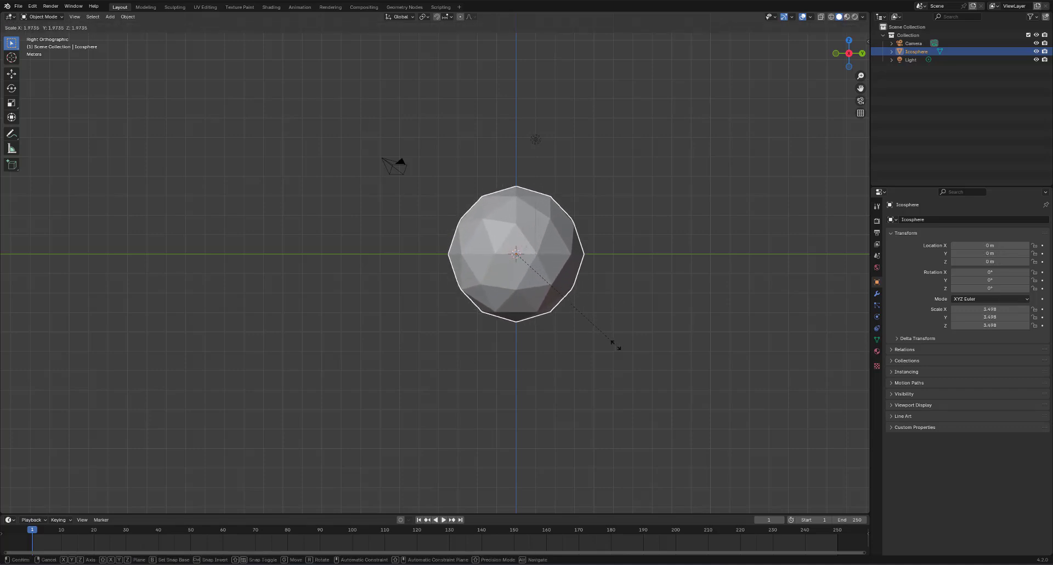
click(565, 296)
key(r)
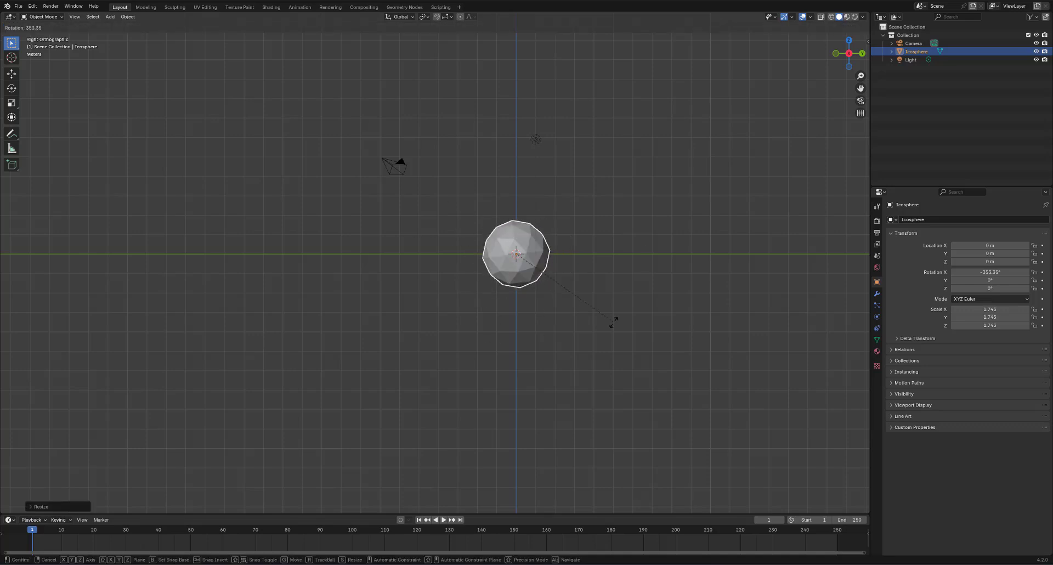
right_click(613, 324)
key(ctrl+z)
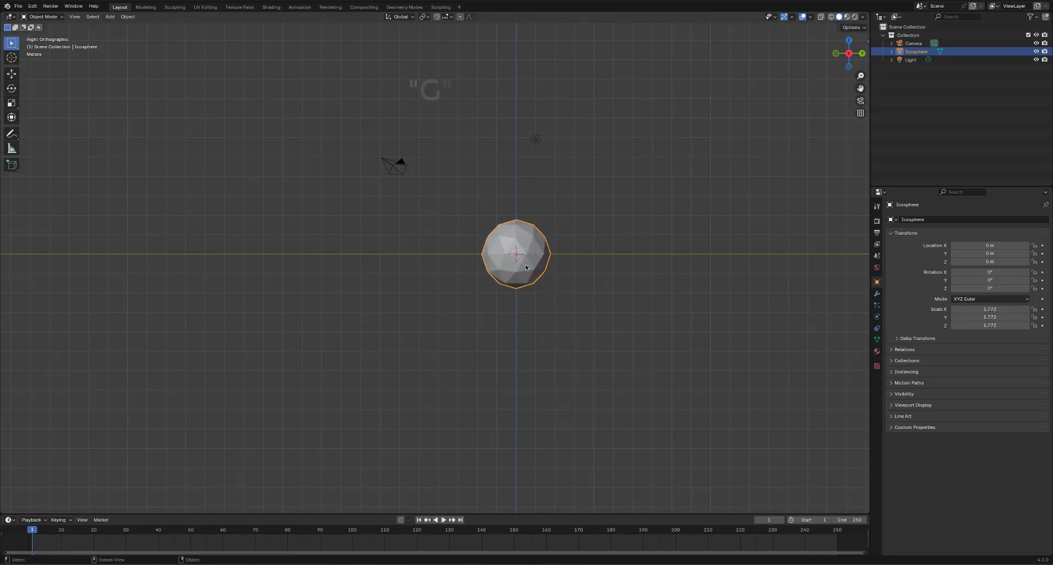
Try moving the icosphere away from the world origin and undo the move
key(g)
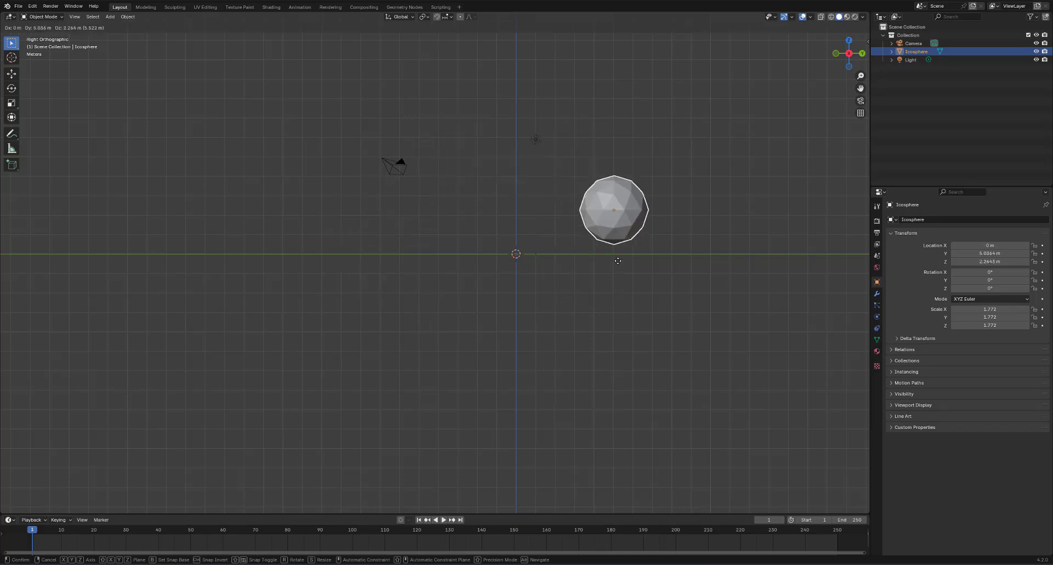
click(541, 270)
key(ctrl+z)
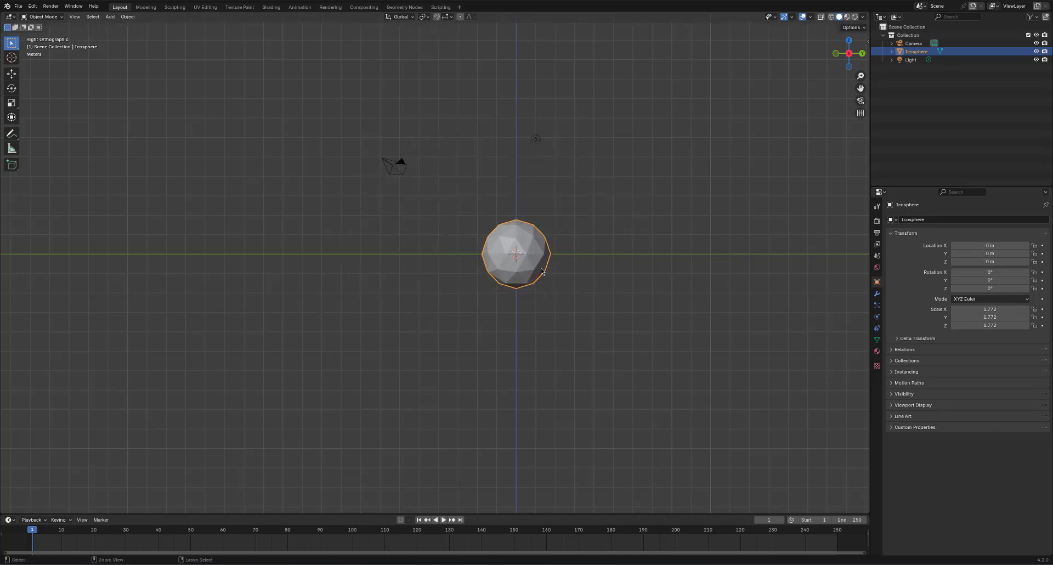
Move the icosphere in the side view and again in a perspective view, undo both moves and restore the Right Orthographic view
key(g)
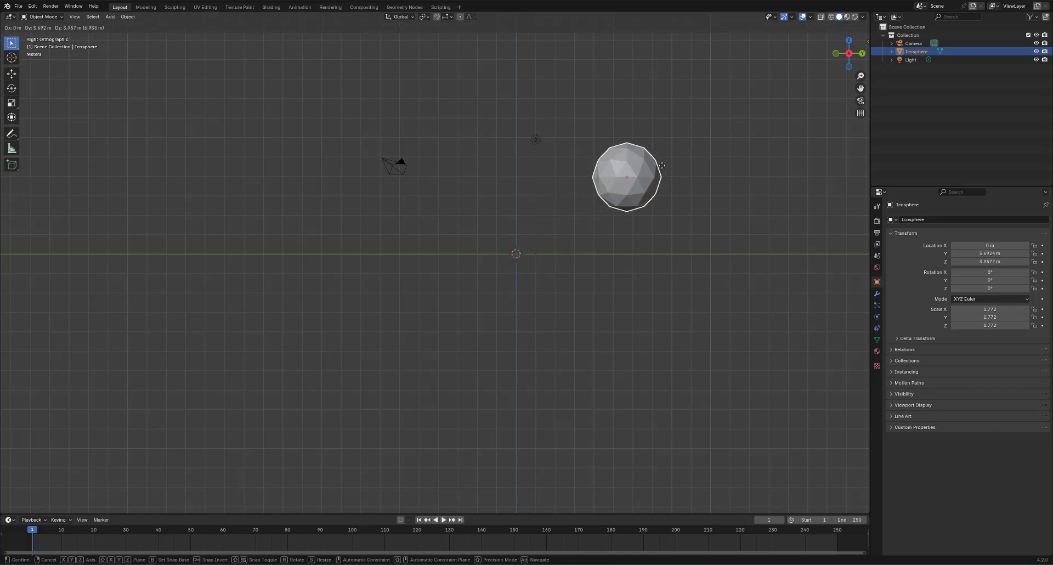
click(666, 160)
middle_drag(564, 246, 625, 270)
key(g)
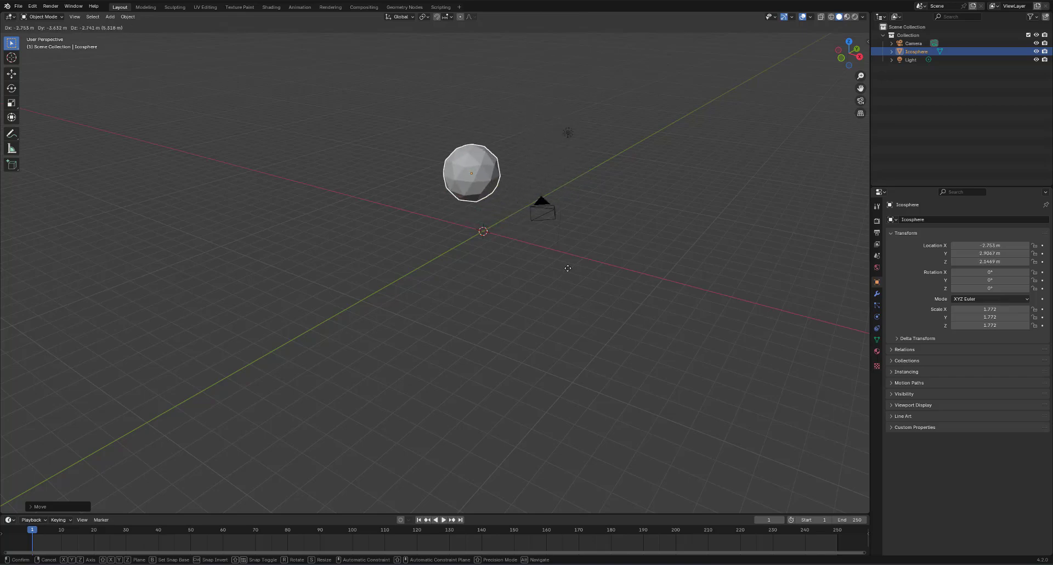
click(582, 291)
middle_drag(582, 291, 513, 320)
key(ctrl+z)
key(ctrl+z)
key(KP_3)
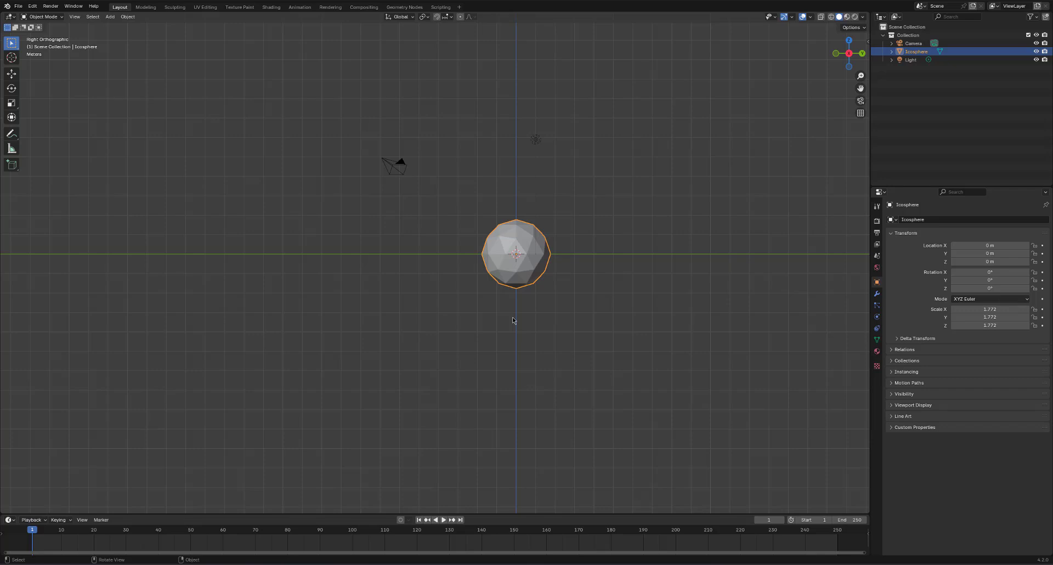
Try grabbing the icosphere and moving it above the horizontal axis in the side view
scroll(373, 168, down, 1)
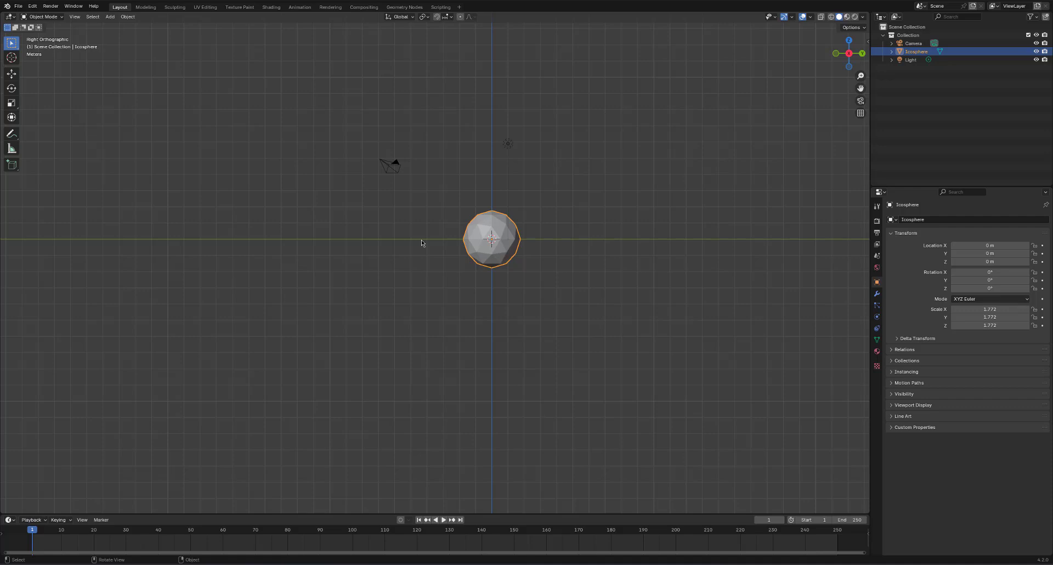
key(g)
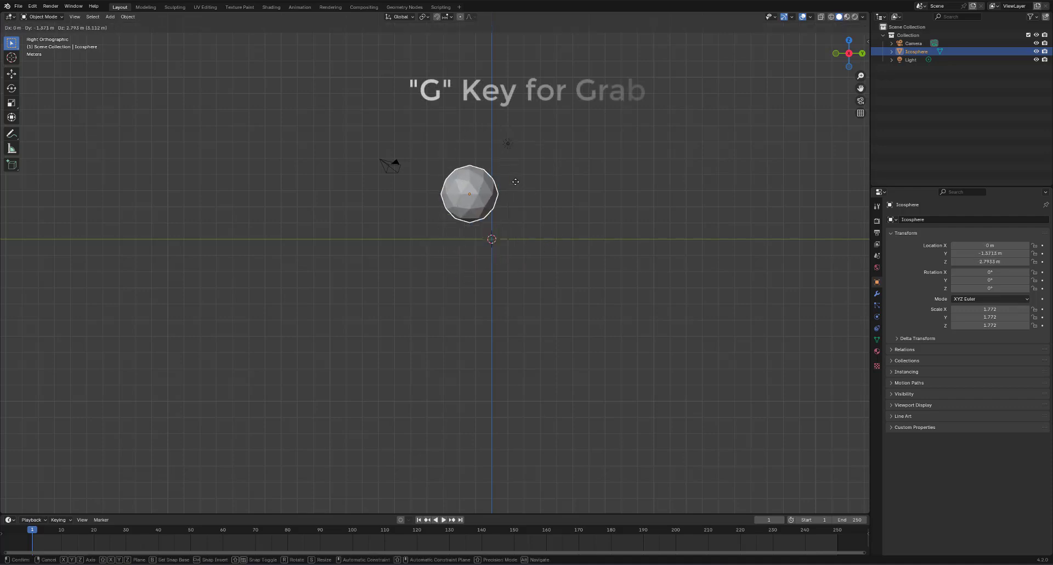
click(552, 224)
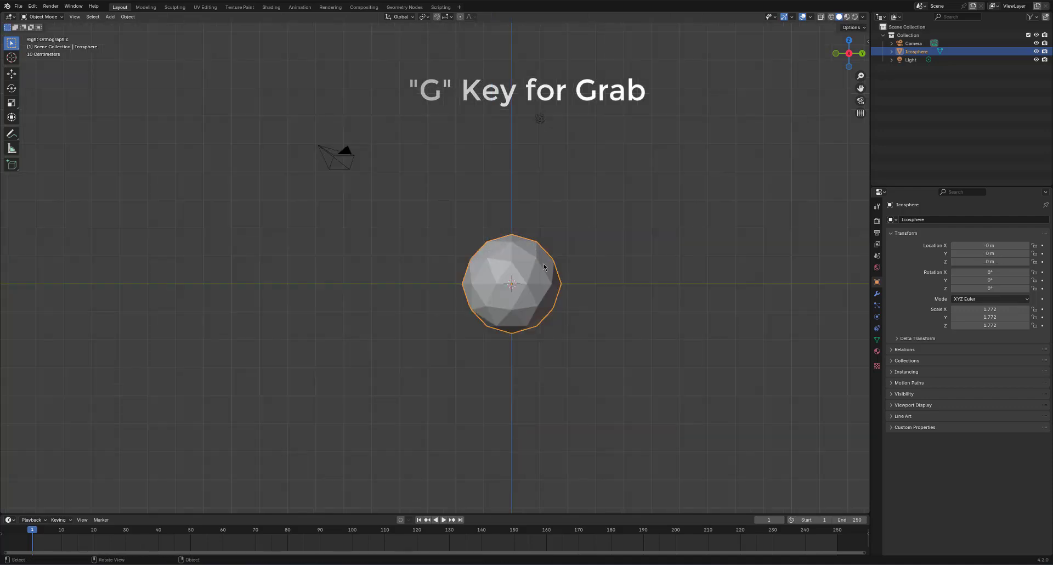
Try scaling the icosphere up uniformly and rotating it about the X axis
key(s)
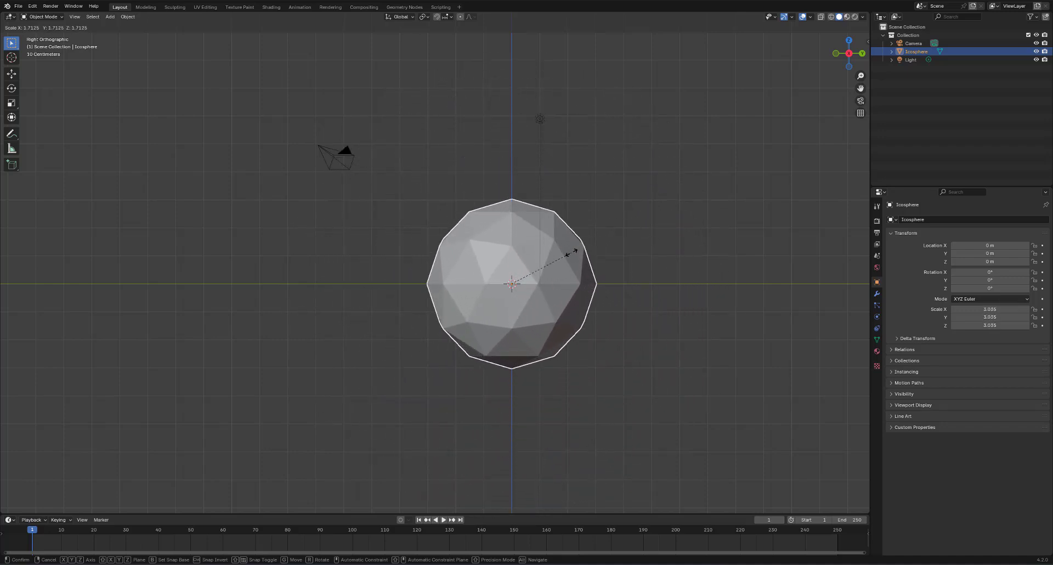
click(551, 264)
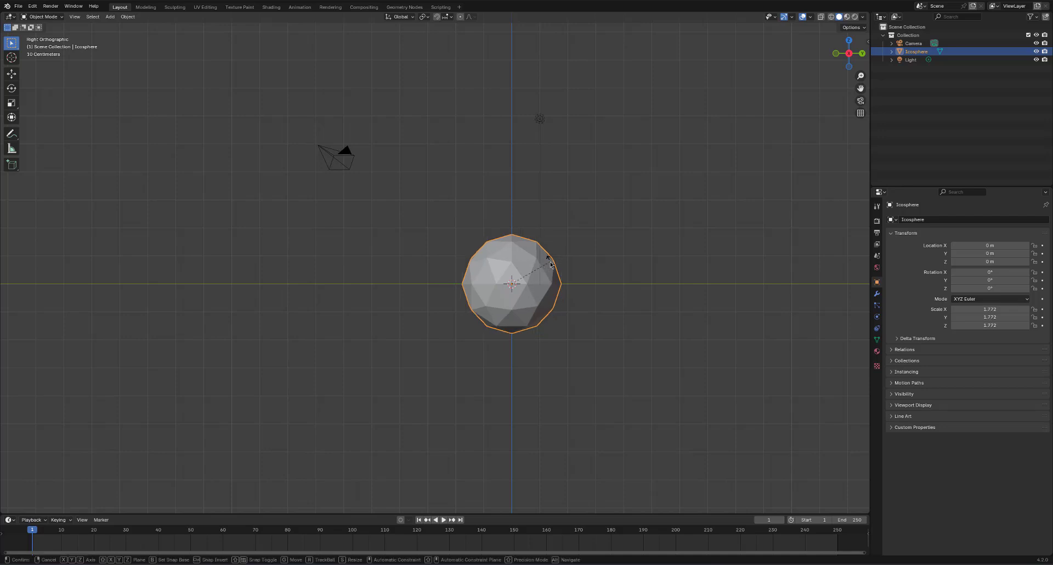
key(r)
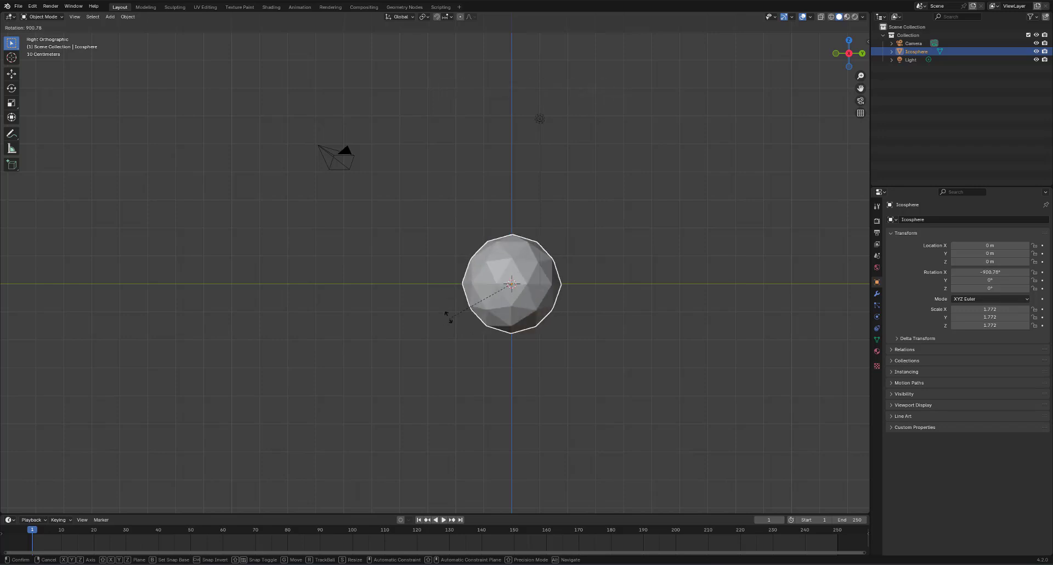
right_click(445, 276)
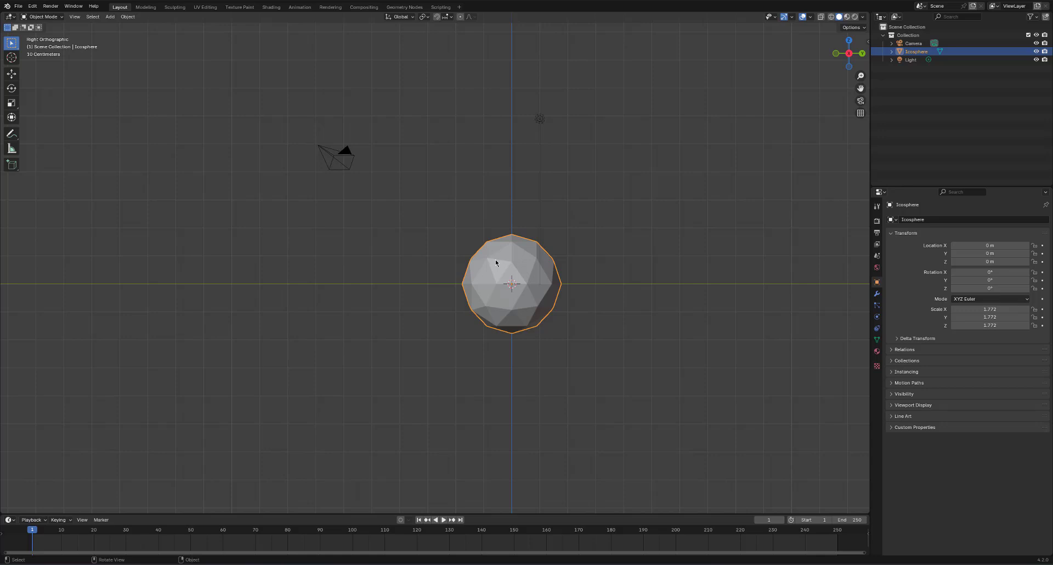
Enter Edit Mode with nothing selected and pull the icosphere's upper-right vertex outward into a long spike
key(Tab)
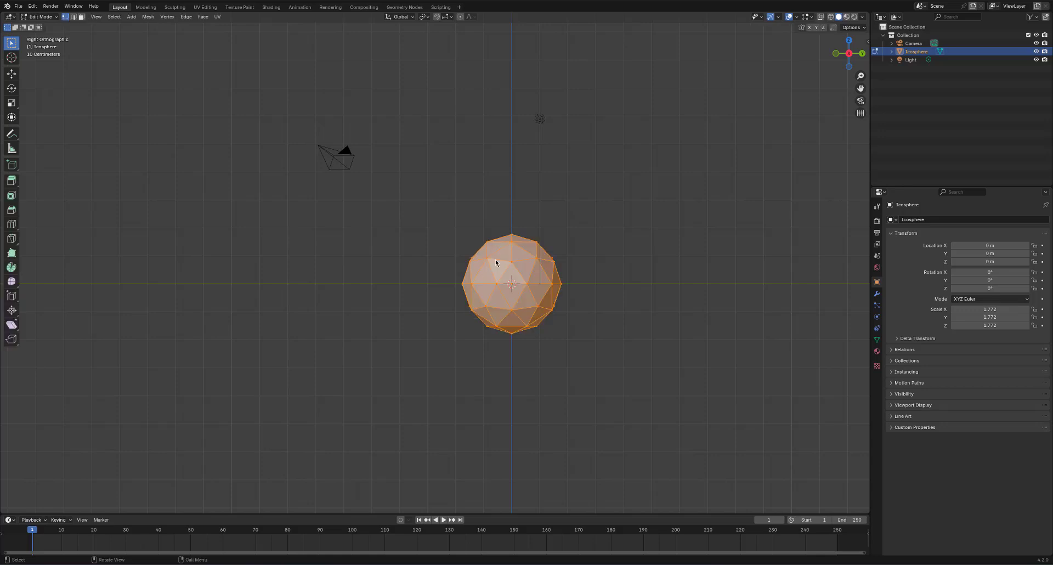
click(565, 226)
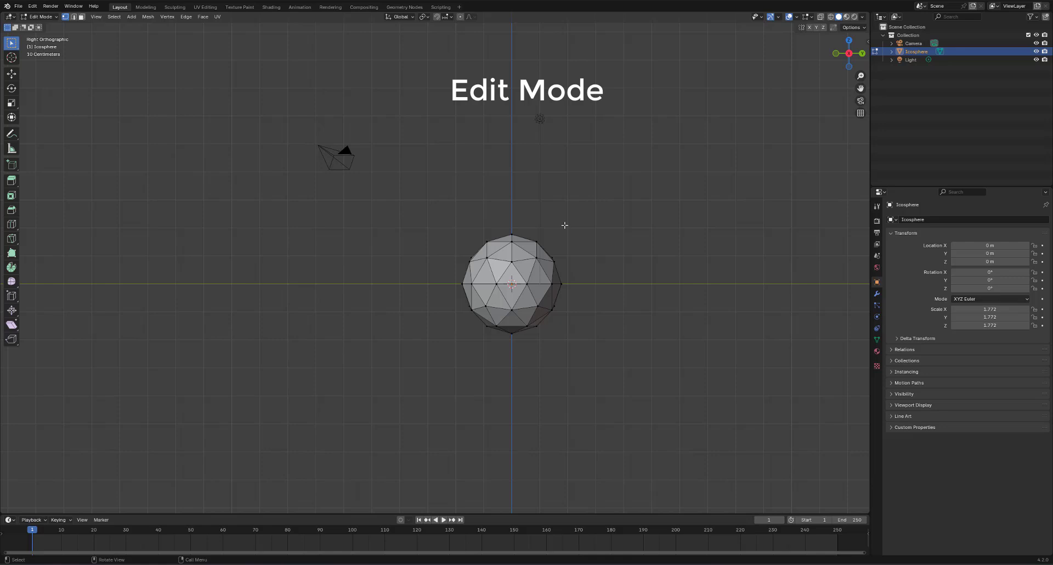
click(537, 257)
key(g)
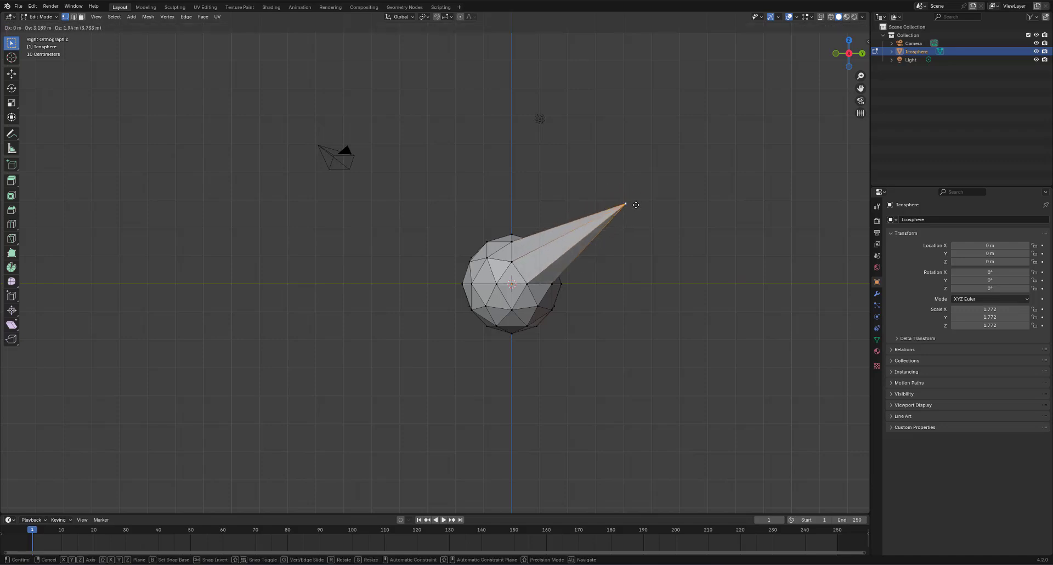
click(603, 183)
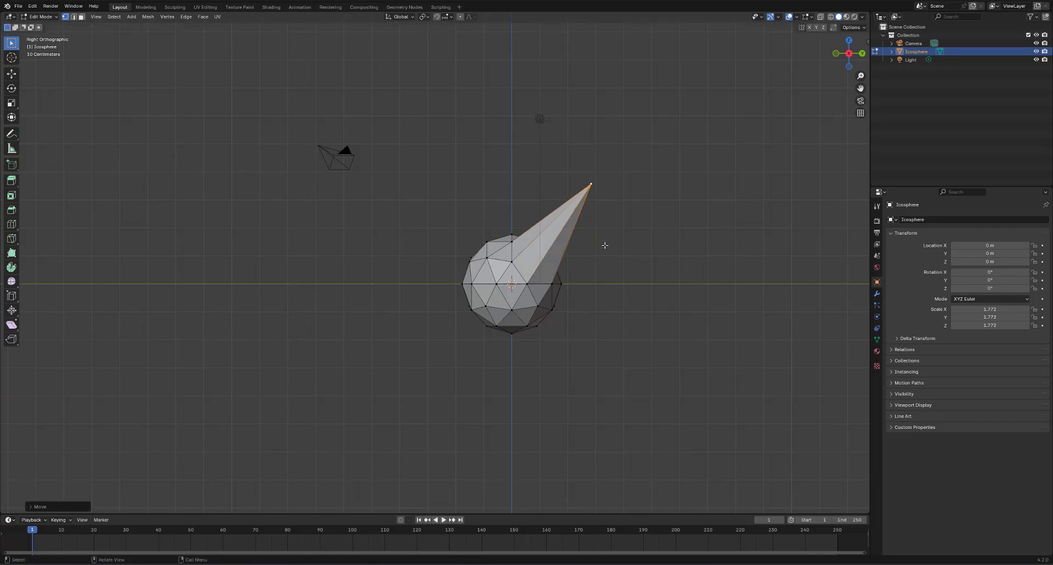
key(g)
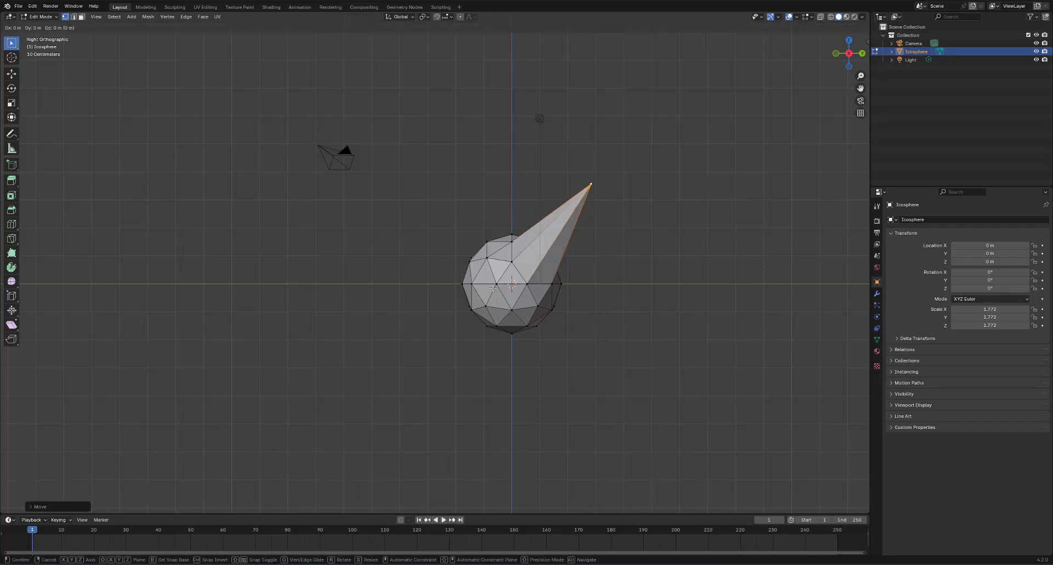
click(497, 280)
Pull the vertex just left of the icosphere's centre far down and to the left to form a second spike
click(497, 281)
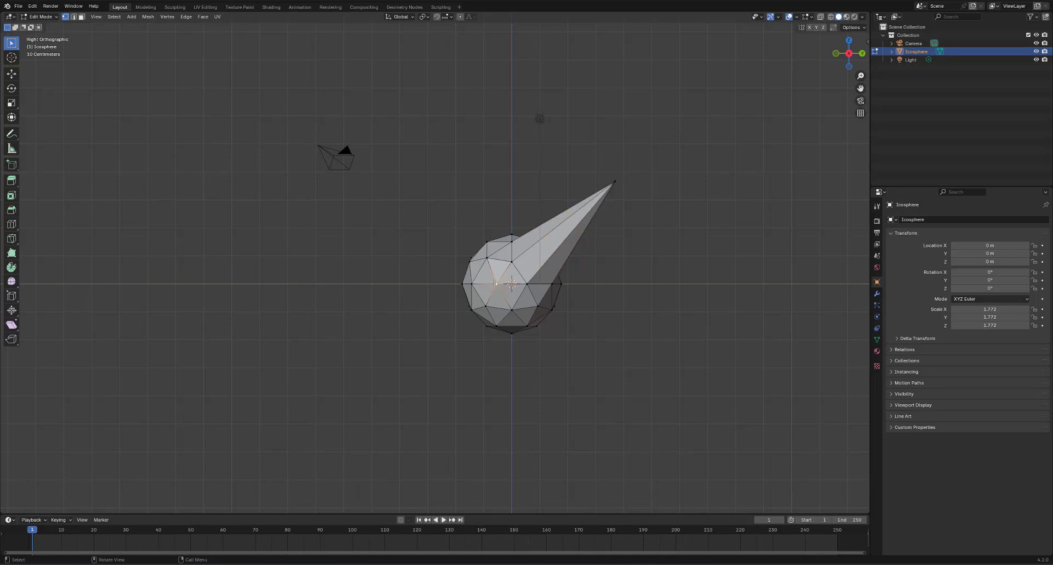
key(g)
click(333, 331)
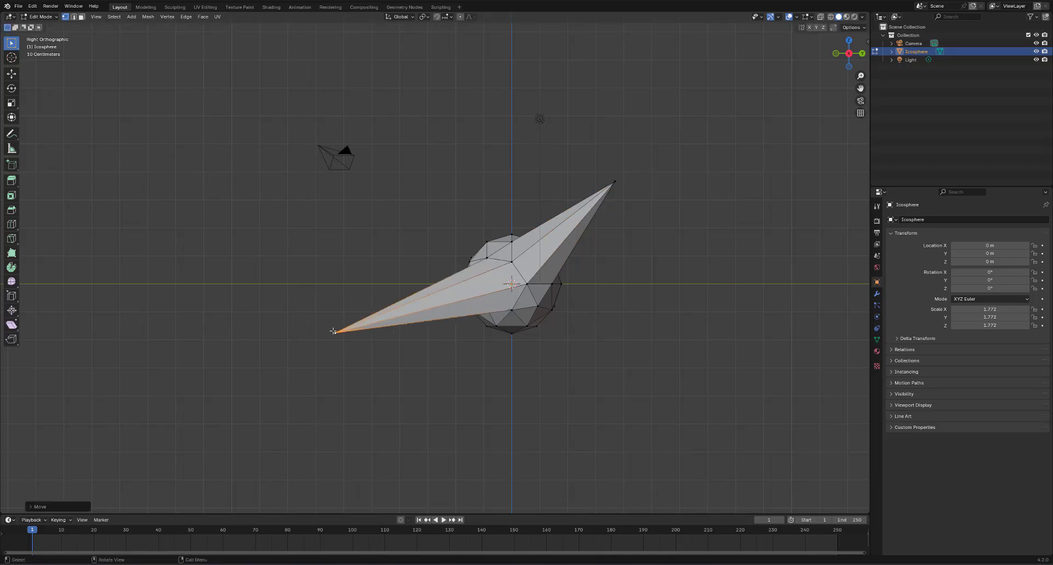
Pull the vertex on the icosphere's upper-left edge up and outward to form a third spike
click(485, 244)
key(g)
click(399, 146)
middle_drag(592, 343, 561, 387)
middle_drag(568, 356, 630, 347)
key(KP_3)
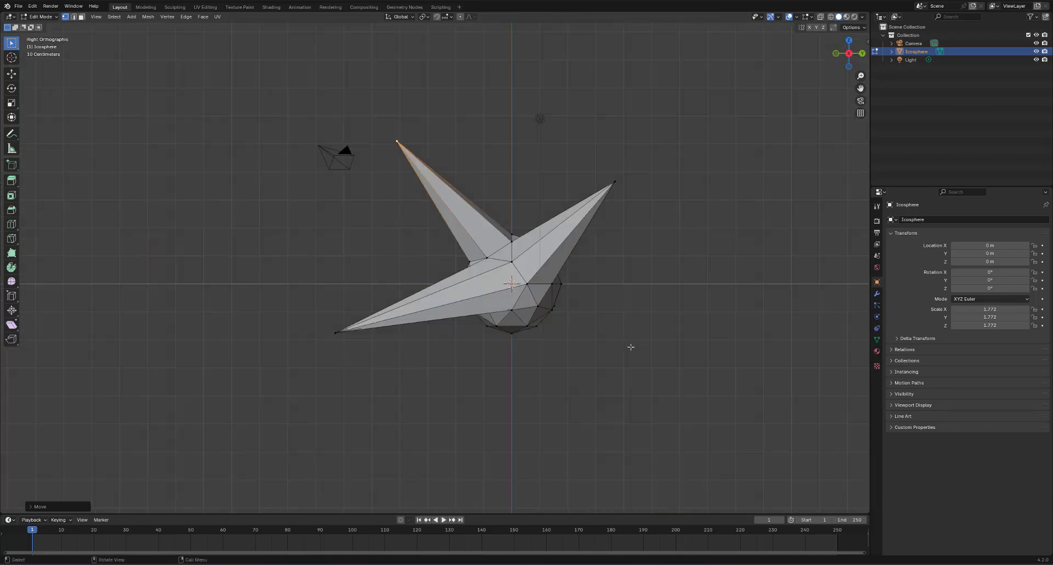
Try scaling a single vertex on the lower-right part of the icosphere's body
click(539, 307)
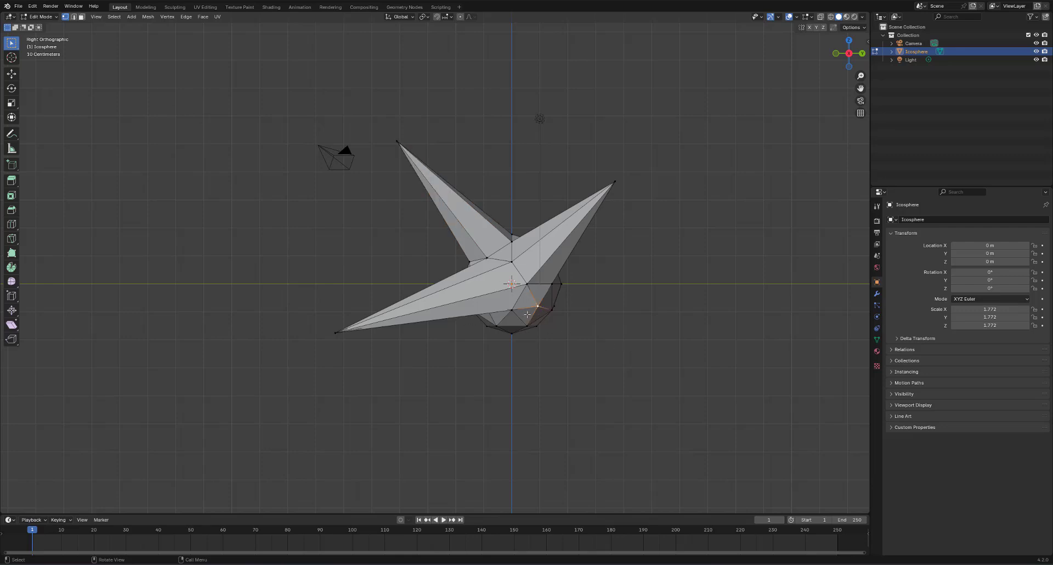
key(s)
click(547, 324)
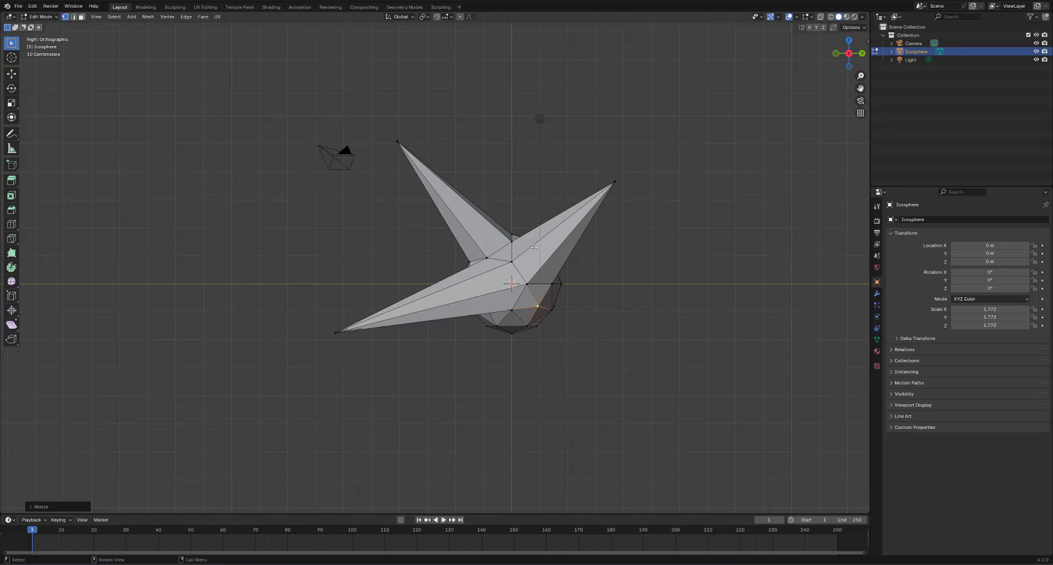
Box-select the upper-right spike with its base vertices, try scaling them down, undo that, and rotate them slightly clockwise
drag(632, 180, 512, 300)
key(s)
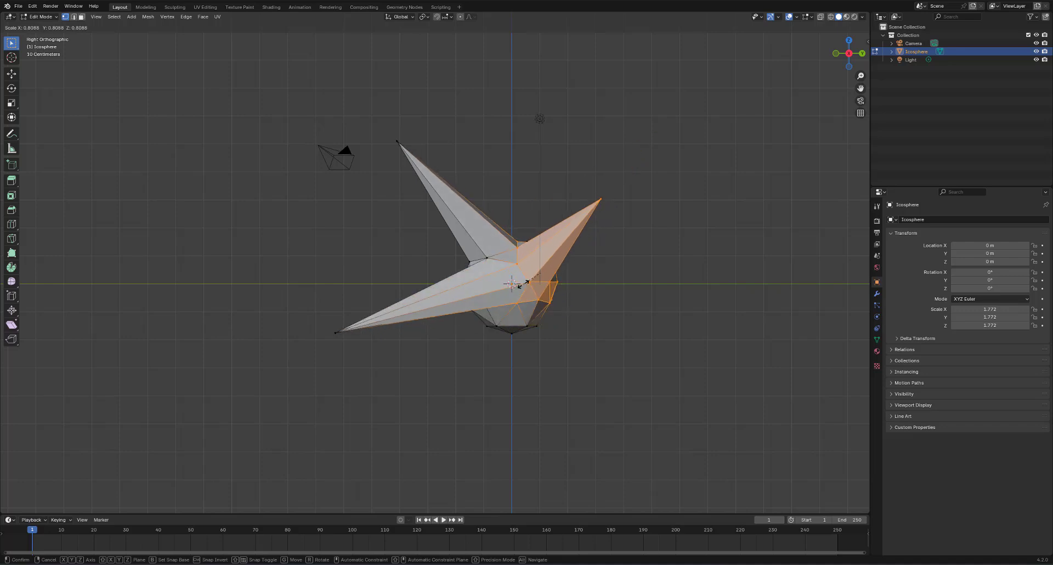
click(511, 284)
key(ctrl+z)
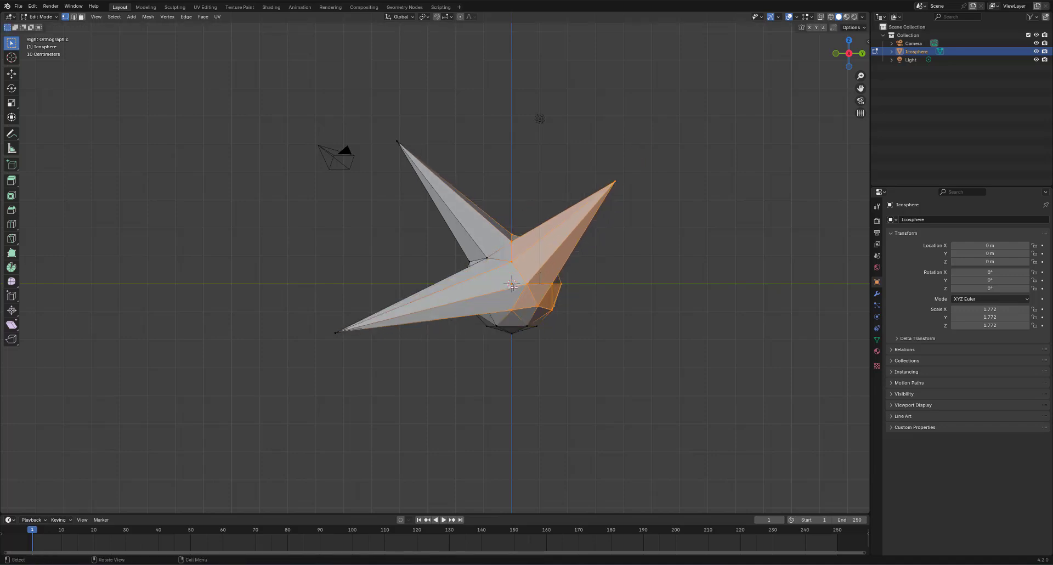
key(r)
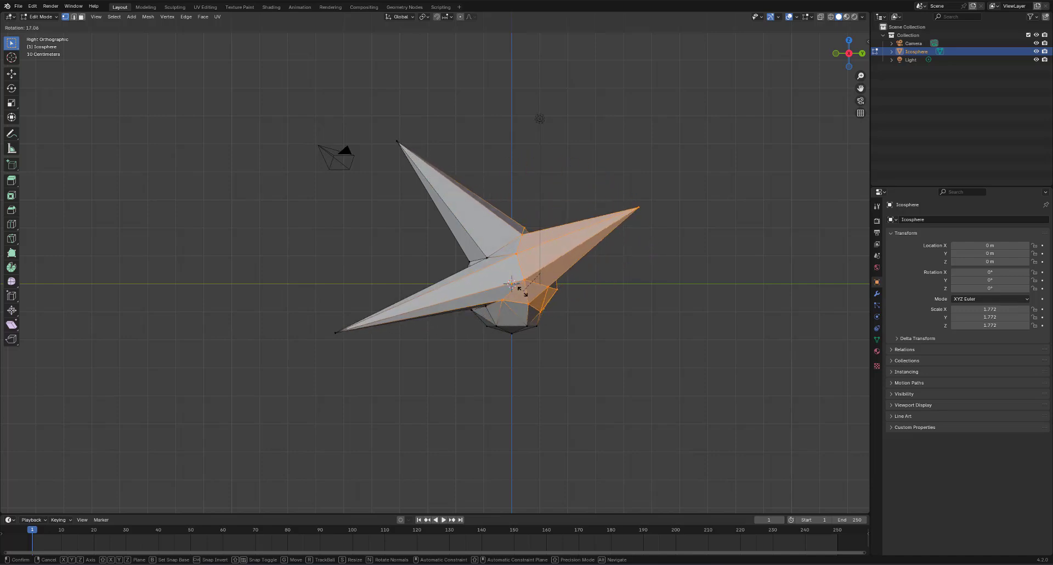
click(528, 295)
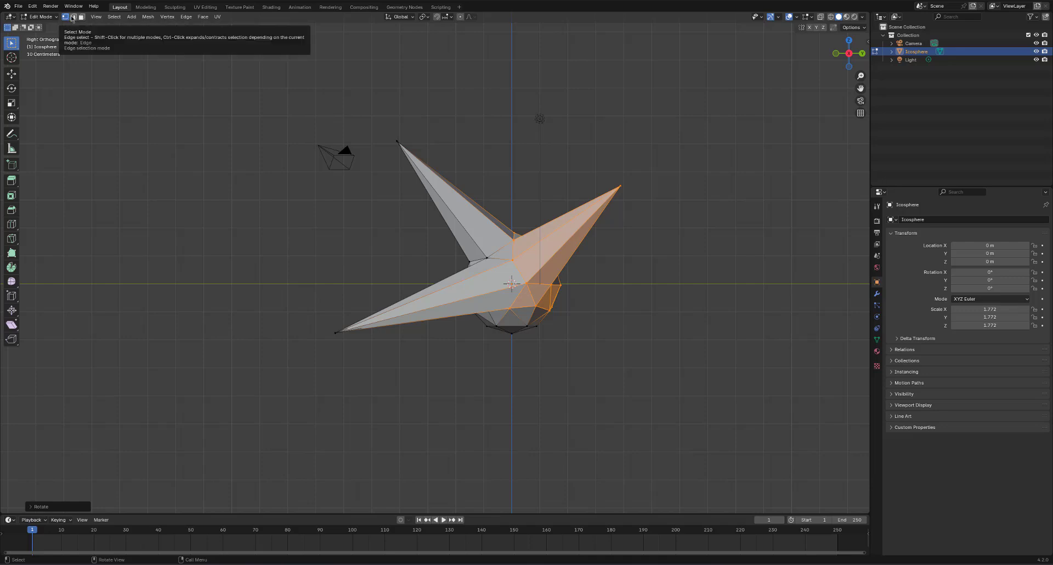
Compare face and vertex selection modes, and select individual vertices around the bases of the spikes one at a time
click(81, 17)
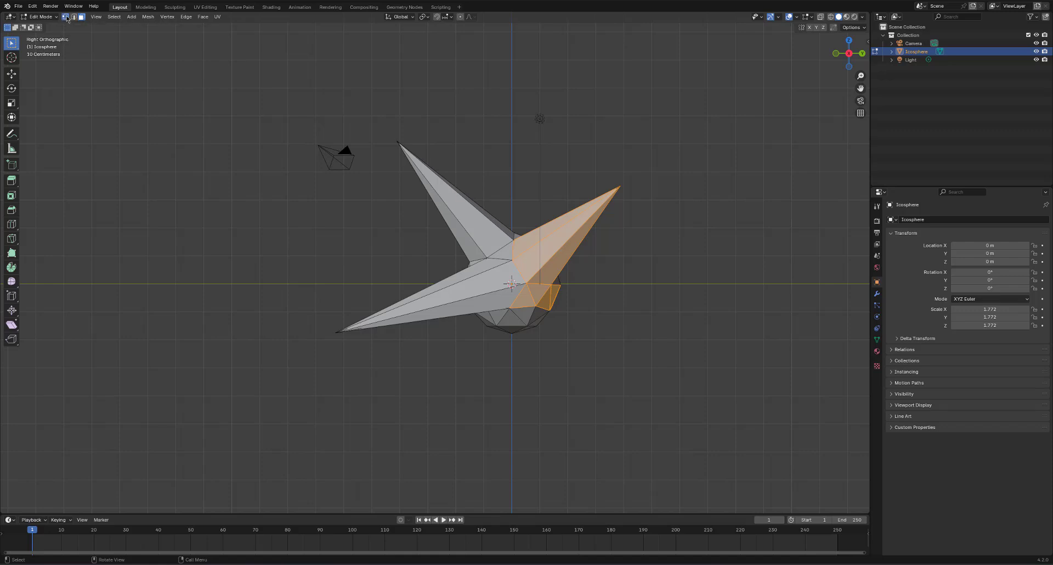
click(66, 17)
click(81, 17)
click(83, 17)
click(66, 17)
click(513, 258)
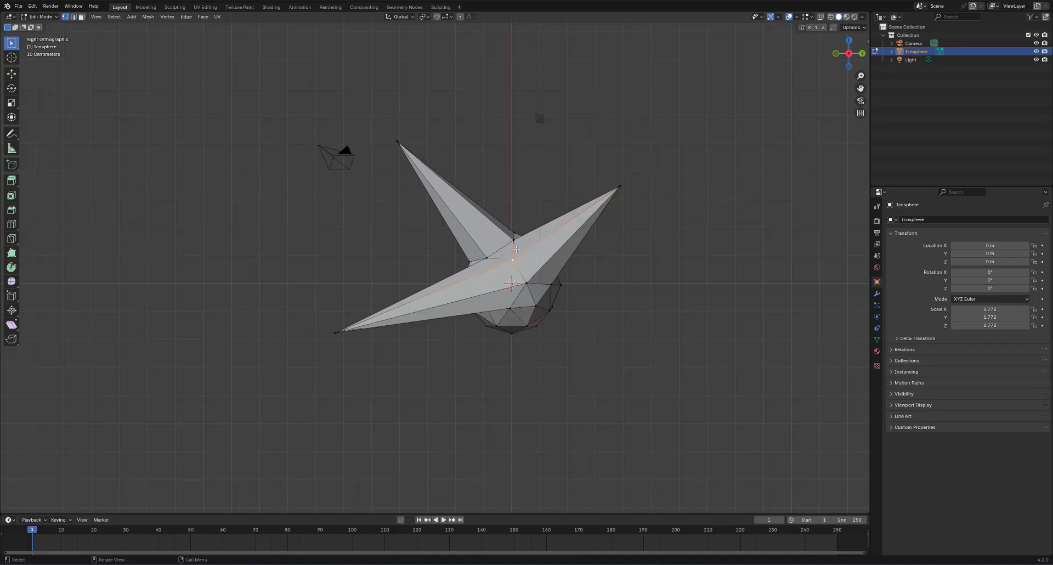
click(514, 240)
click(482, 258)
click(510, 262)
Change to edge selection and select single edges near the base of the upper-left spike
click(74, 17)
click(495, 260)
click(501, 244)
Change to face selection, select individual faces on and around the spikes, and clear the selection
key(3)
click(528, 247)
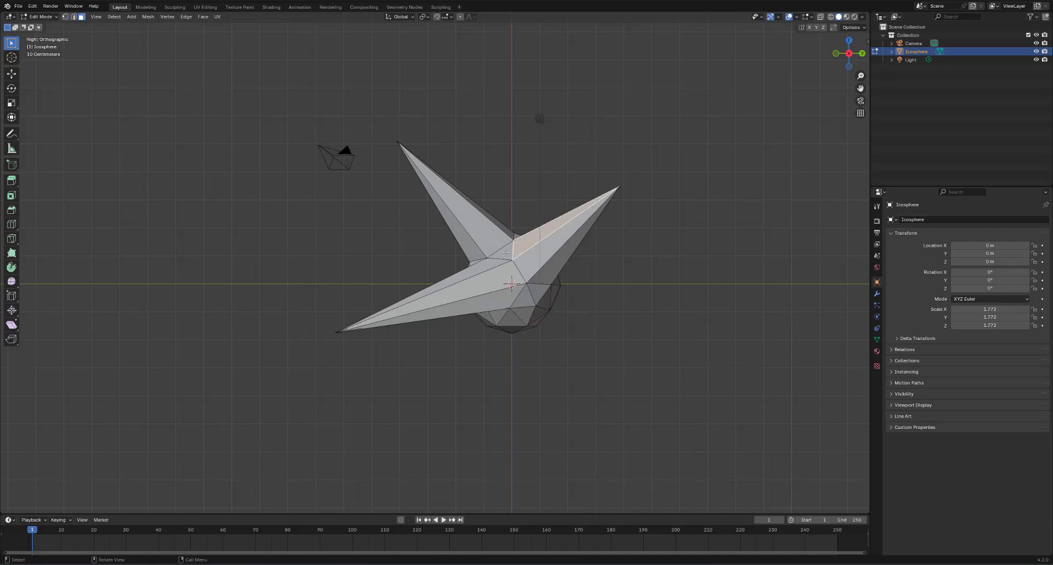
click(489, 259)
click(486, 264)
click(496, 277)
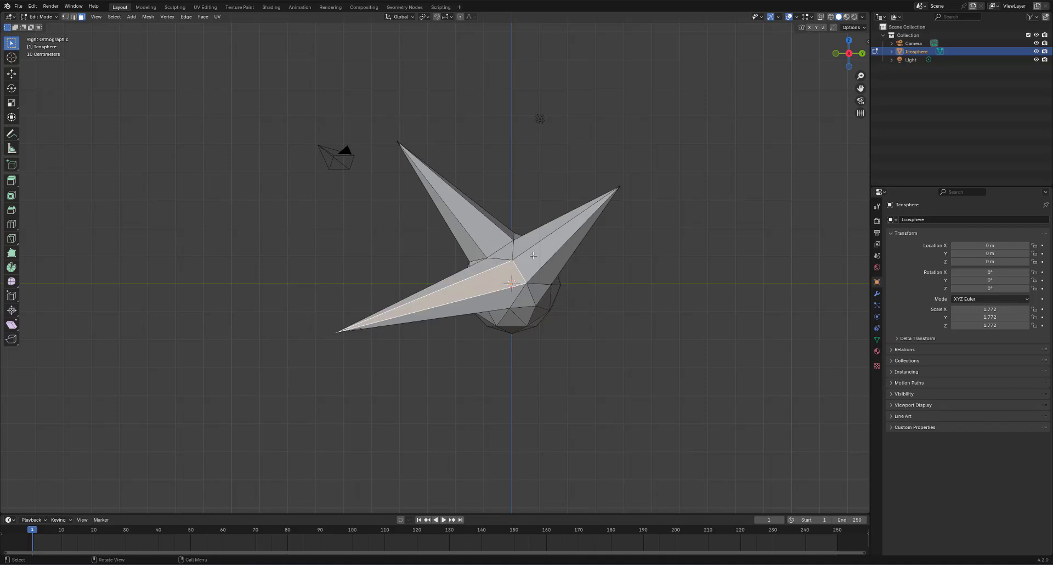
click(527, 260)
click(570, 170)
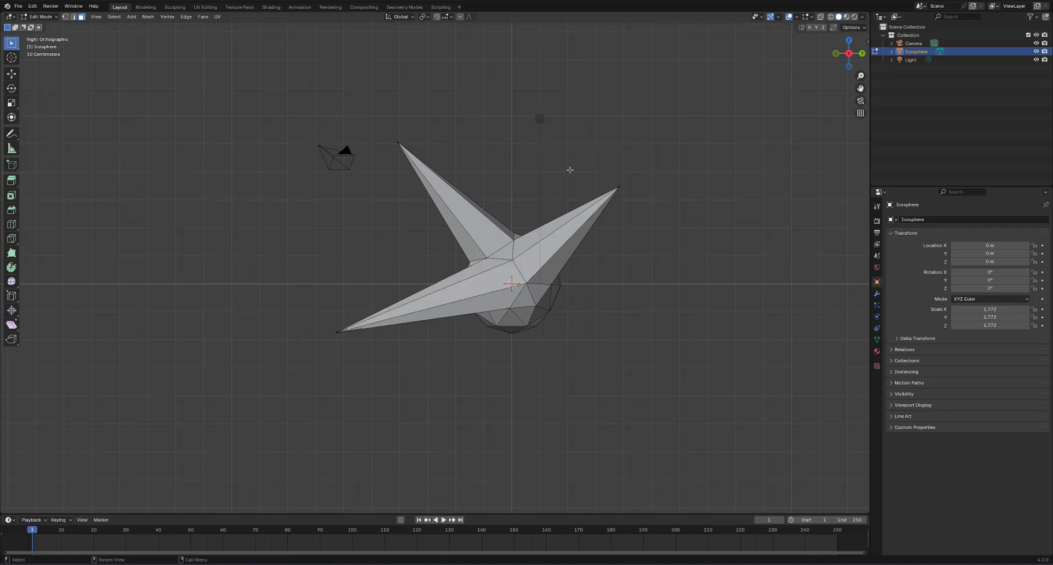
Set the viewport to wireframe shading and change to vertex selection
click(832, 18)
scroll(564, 162, down, 1)
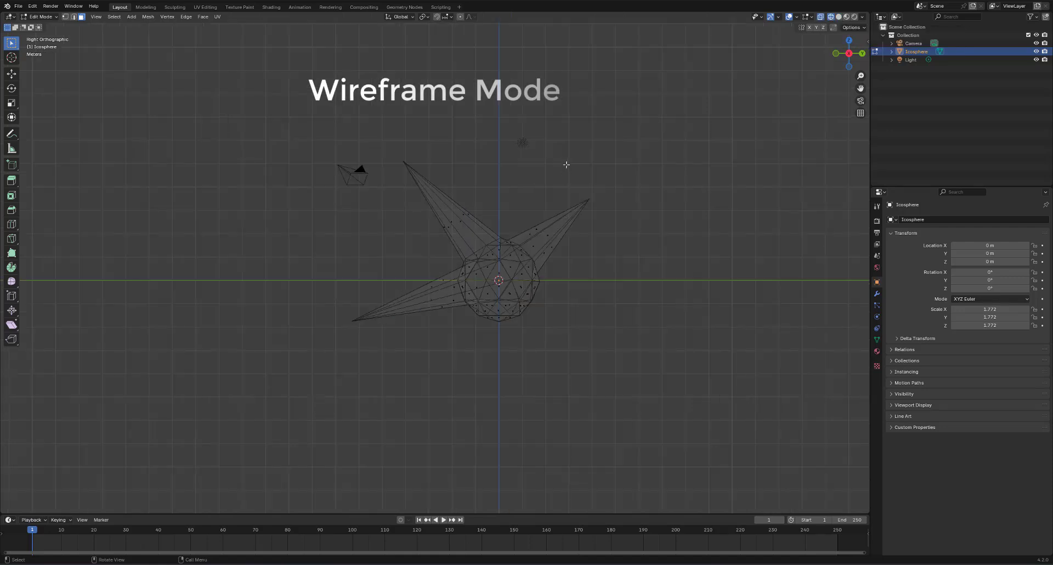
shift+middle_drag(544, 176, 590, 218)
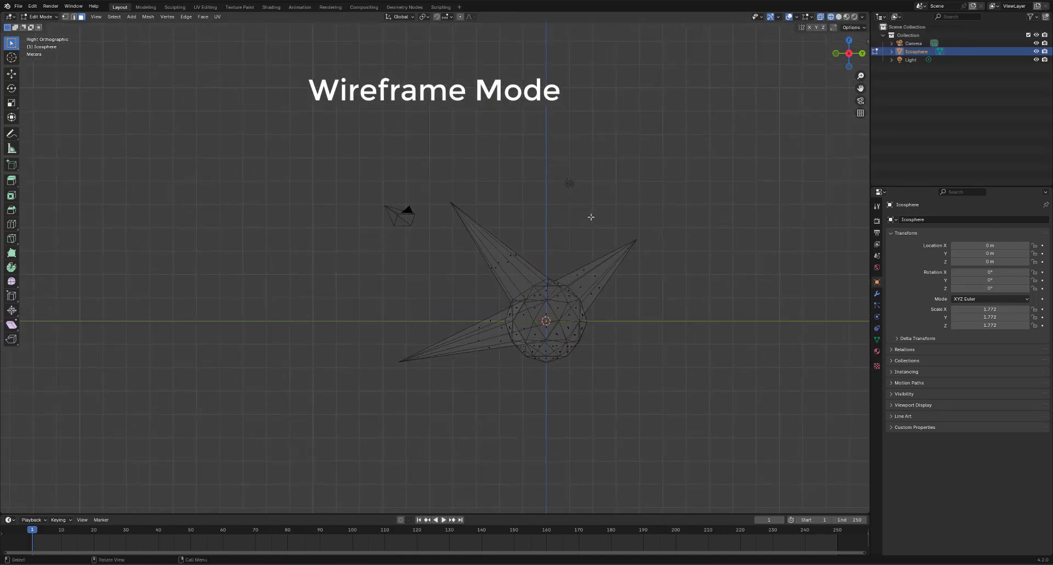
click(64, 18)
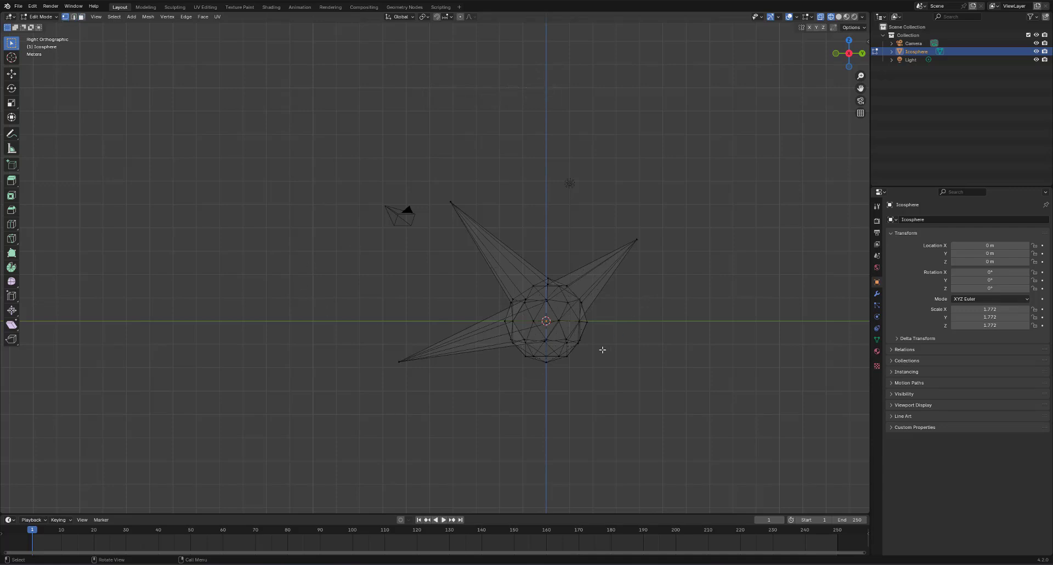
Select individual vertices on the icosphere's round body through the wireframe, and clear the selection
click(559, 320)
click(566, 285)
click(533, 285)
click(536, 325)
click(588, 152)
Box-select the whole mesh in wireframe, inspect the selection from another angle, return to the right view and deselect everything
shift+middle_drag(776, 120, 724, 82)
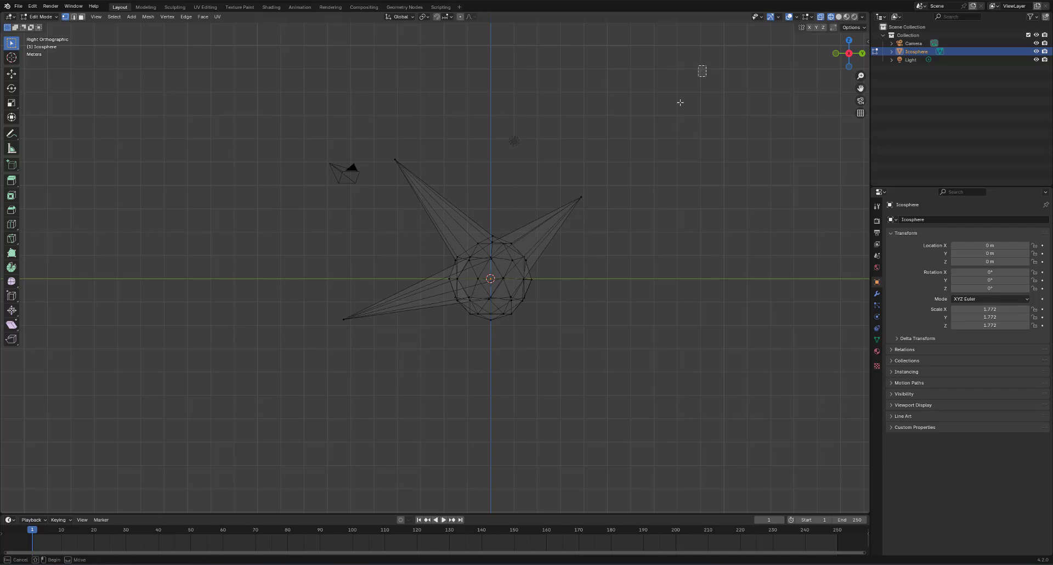
drag(706, 66, 268, 404)
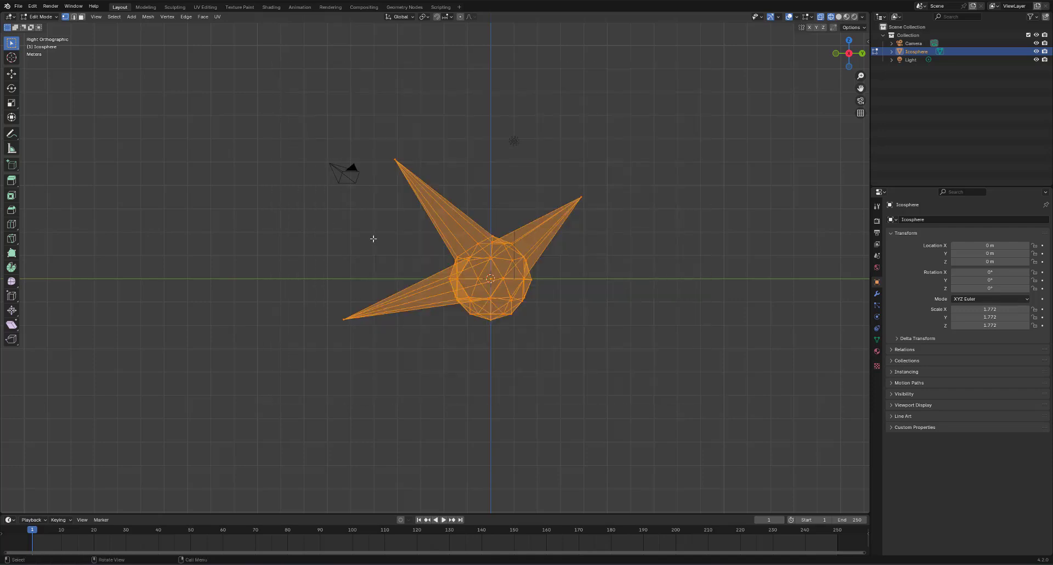
mouse_move(375, 245)
middle_down()
mouse_move(429, 238)
mouse_move(426, 249)
mouse_move(362, 238)
middle_up()
key(KP_3)
key(alt+a)
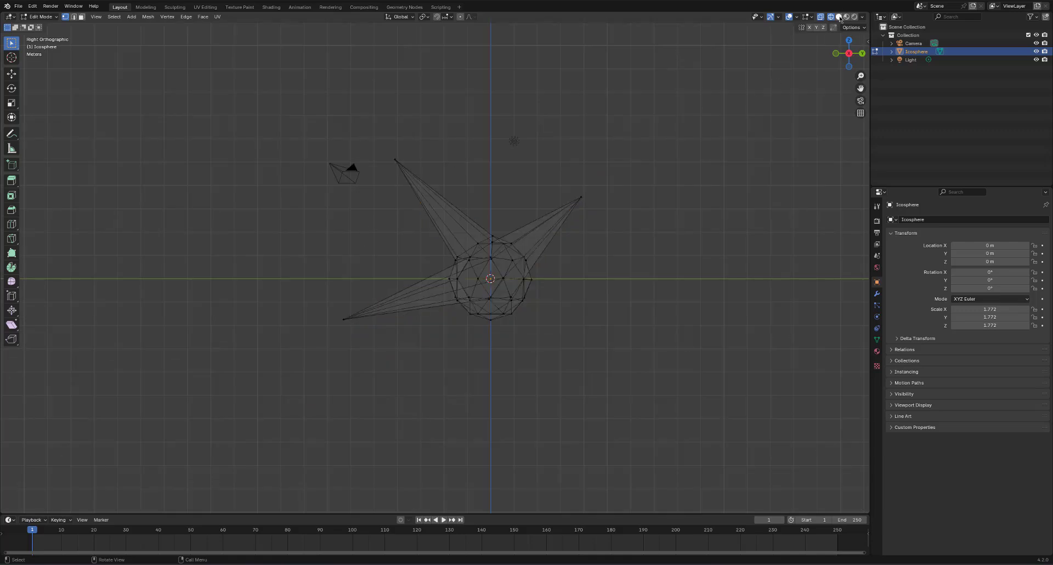
Box-select the mesh in solid shading, check the selection from another angle, and clear it
key(shift+z)
drag(620, 110, 294, 385)
middle_drag(284, 330, 329, 307)
click(635, 196)
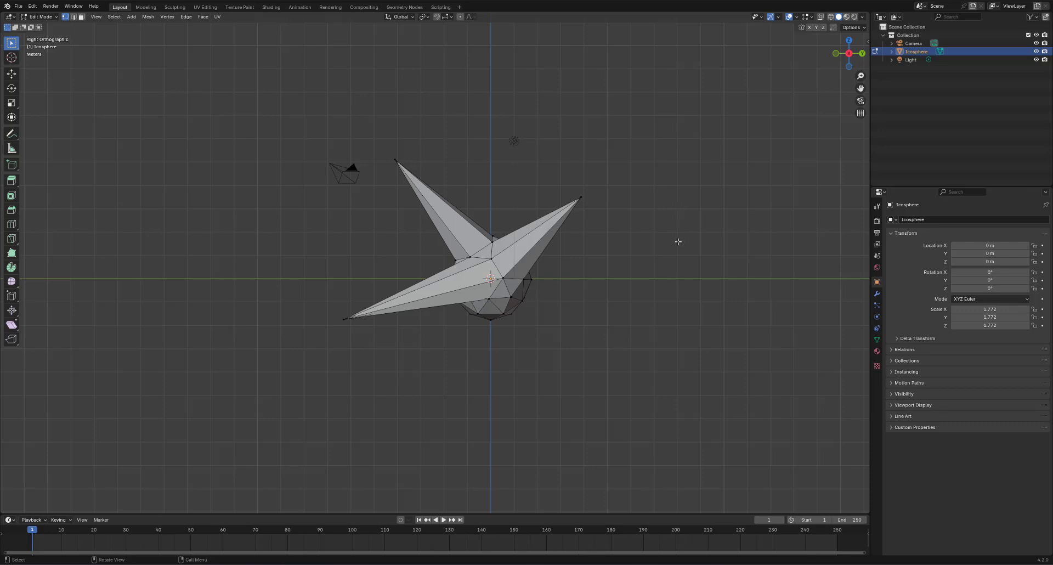
Return to wireframe shading, box-select the entire mesh with vertex and edge selection, and clear the selection
click(830, 17)
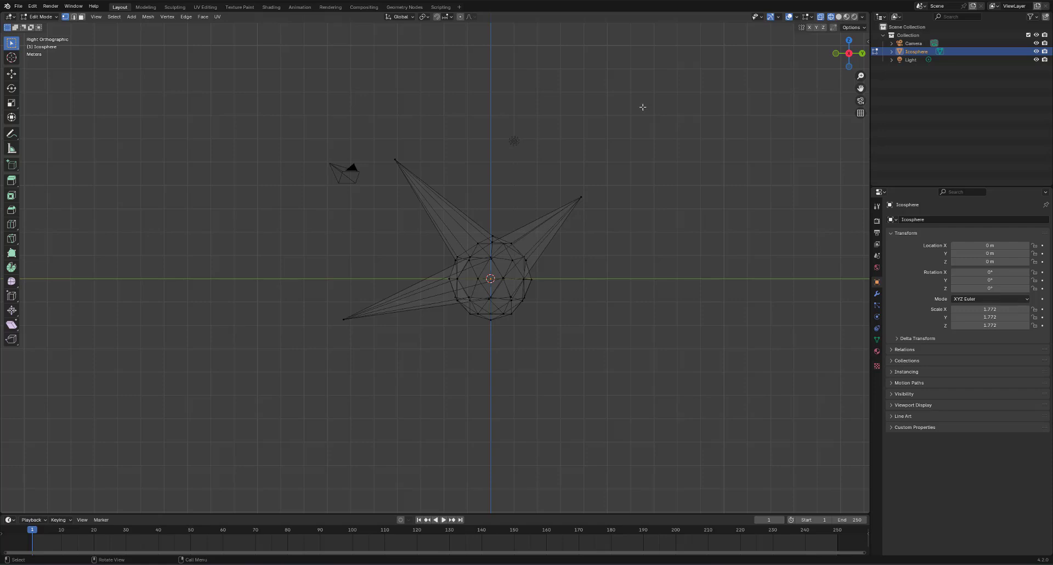
drag(643, 107, 289, 384)
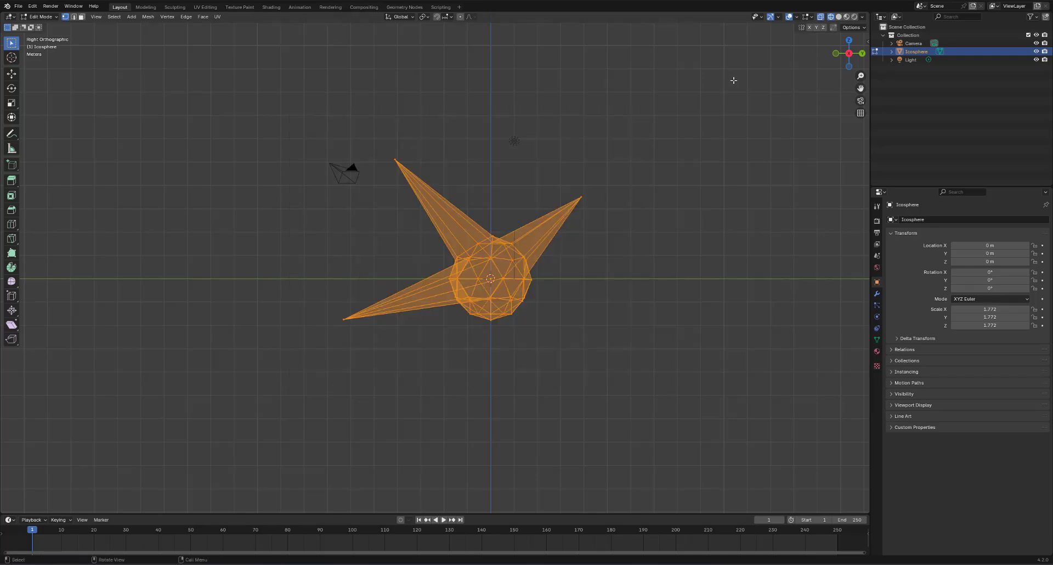
click(74, 17)
drag(688, 134, 234, 368)
click(122, 68)
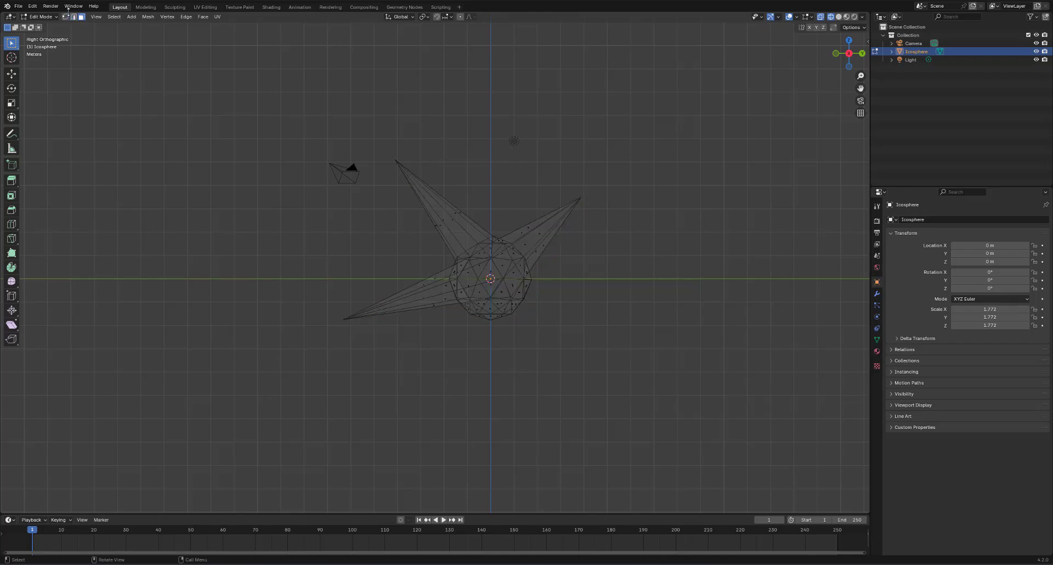
Using vertex selection, select three neighbouring vertices that form a triangle on the upper body, inspect the face, and clear the selection
click(66, 17)
scroll(508, 238, up, 6)
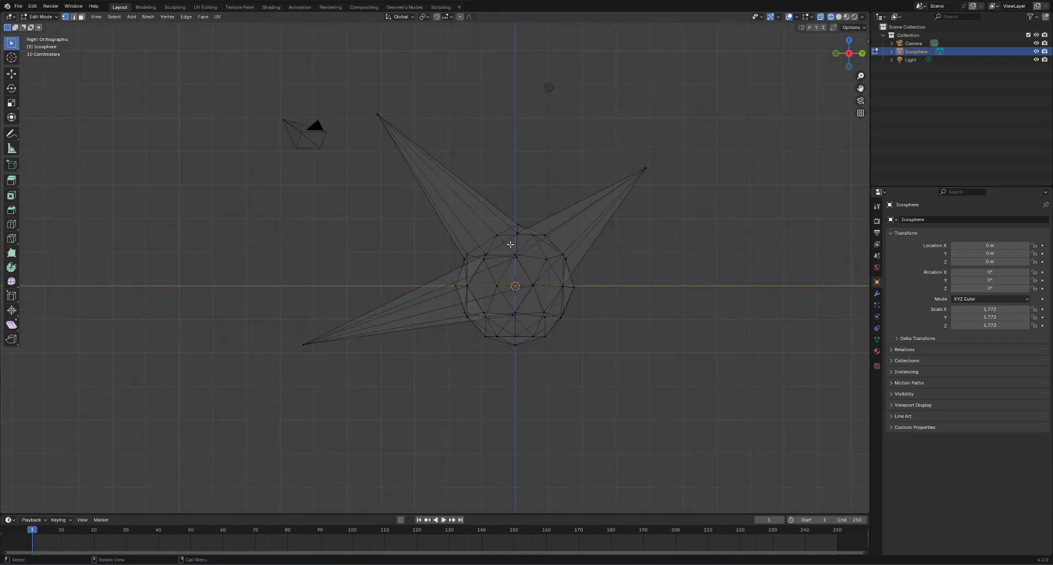
shift+middle_drag(559, 218, 473, 267)
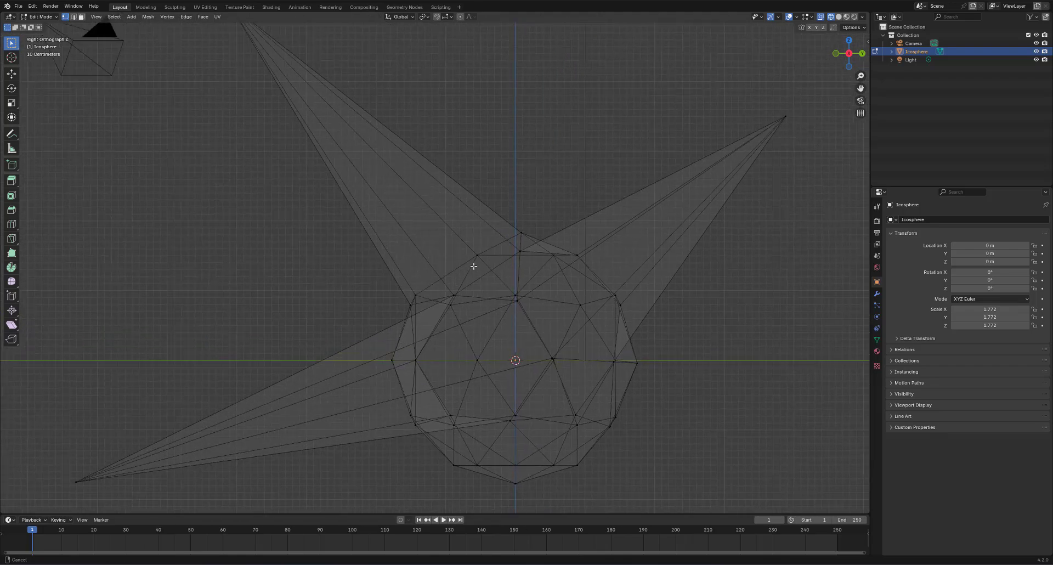
click(582, 310)
shift+click(521, 308)
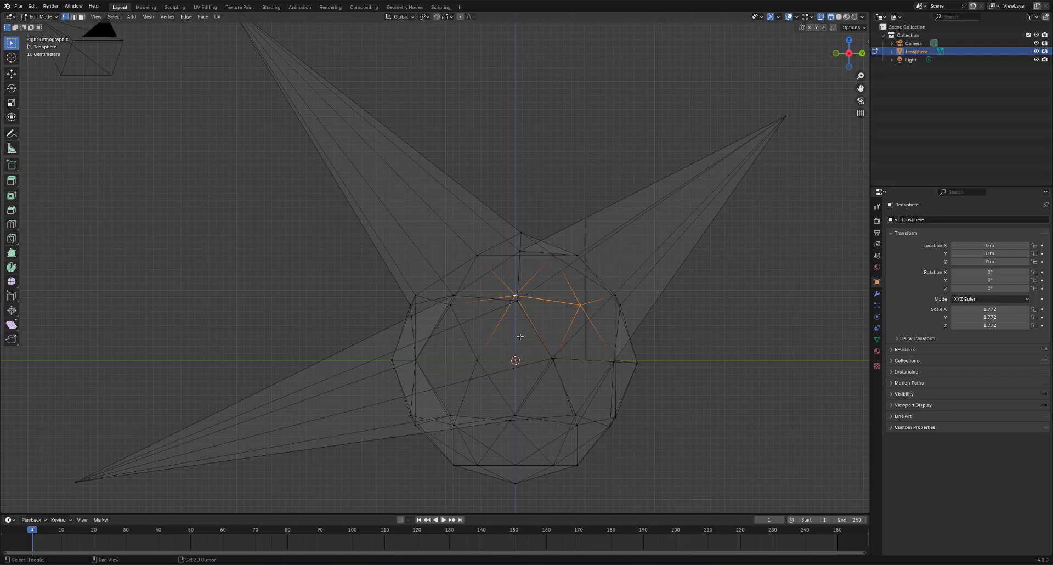
shift+click(552, 255)
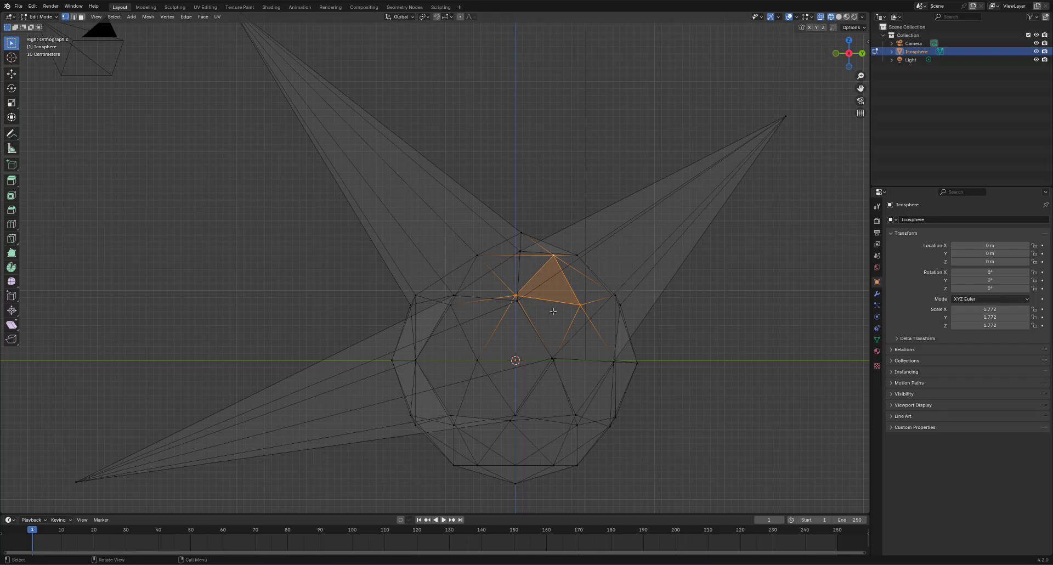
middle_drag(554, 307, 479, 239)
scroll(414, 255, up, 2)
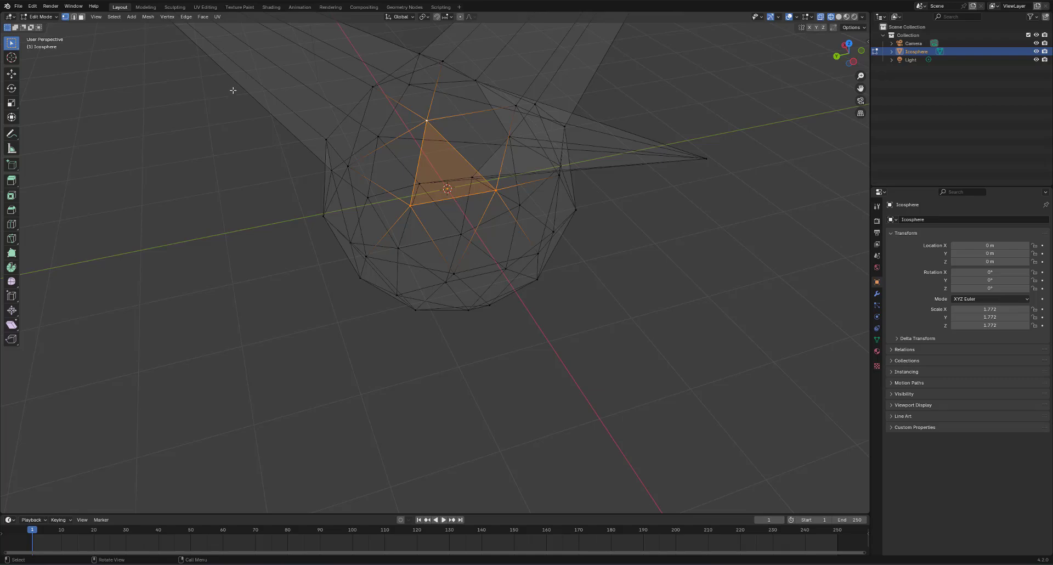
click(140, 92)
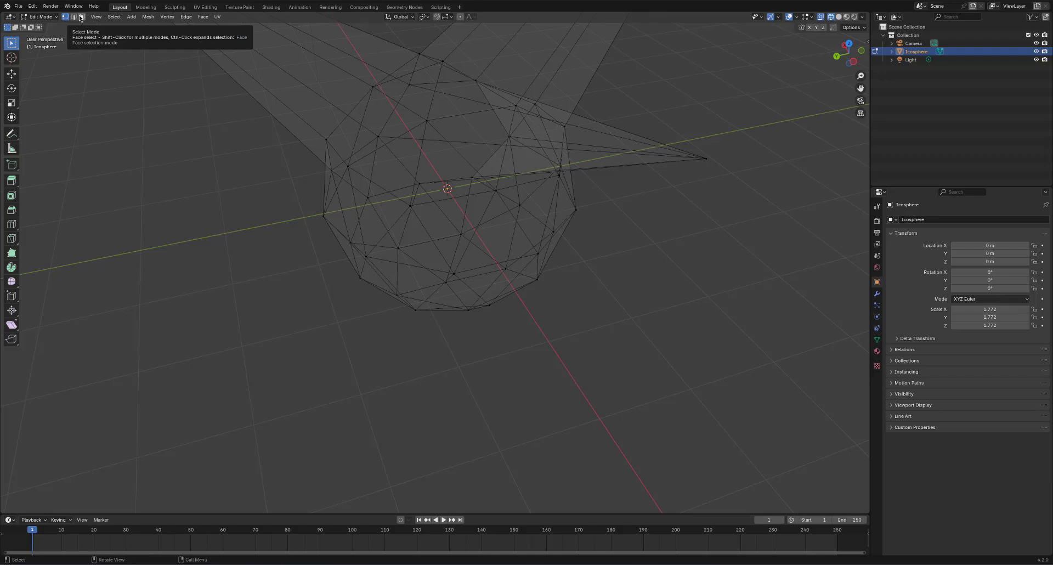
Change to face selection, select a triangular face on the upper front of the body, and clear the selection
click(81, 17)
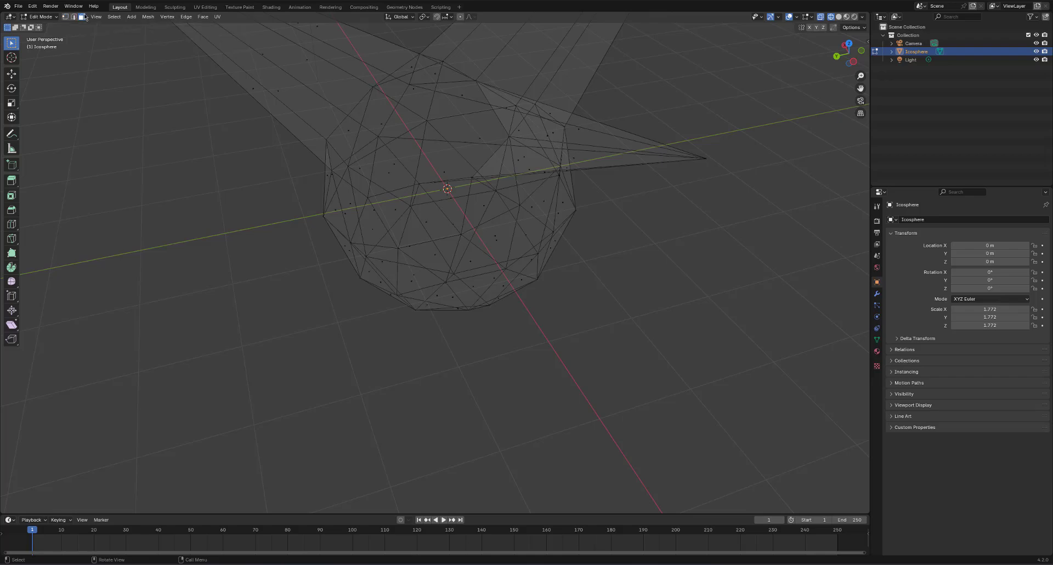
click(447, 170)
mouse_move(497, 184)
middle_down()
mouse_move(478, 181)
mouse_move(536, 179)
mouse_move(541, 147)
mouse_move(461, 192)
mouse_move(477, 174)
mouse_move(468, 173)
mouse_move(485, 172)
middle_up()
click(484, 172)
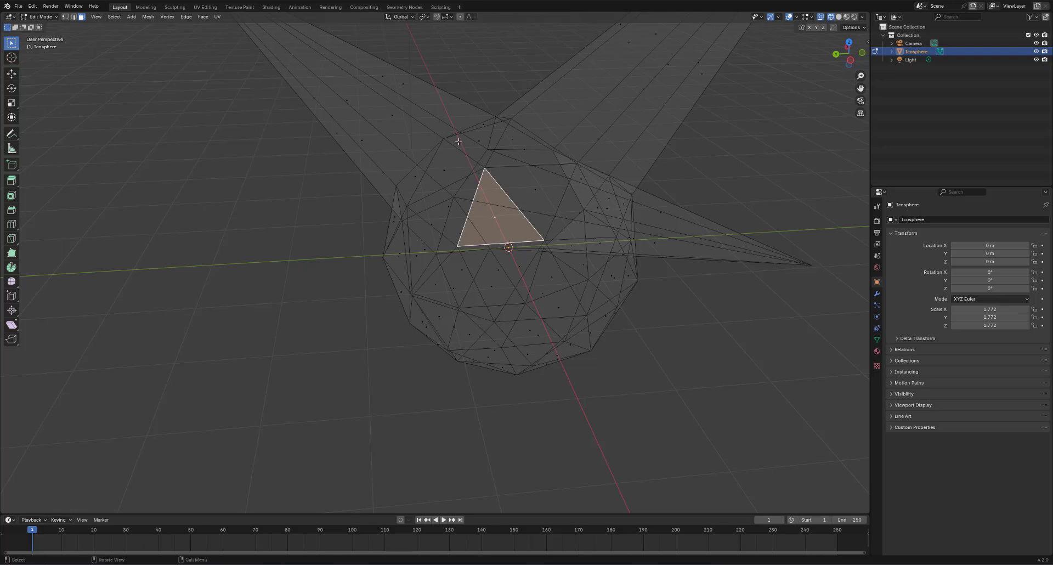
click(311, 156)
Using edge selection, extrude the horizontal edge on the body's upper front upward into a flat face, and return to solid shading
click(65, 16)
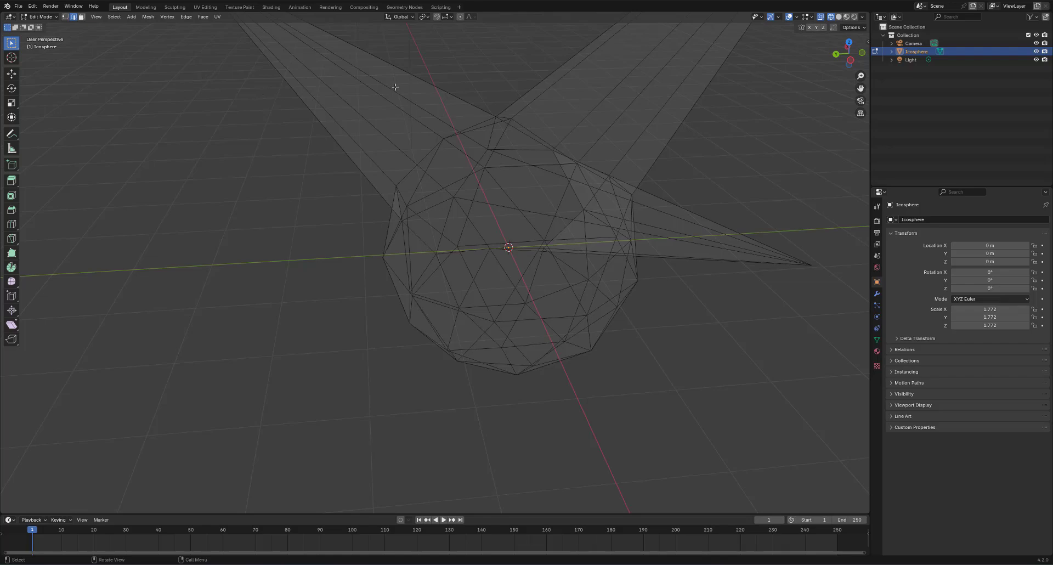
scroll(352, 94, down, 1)
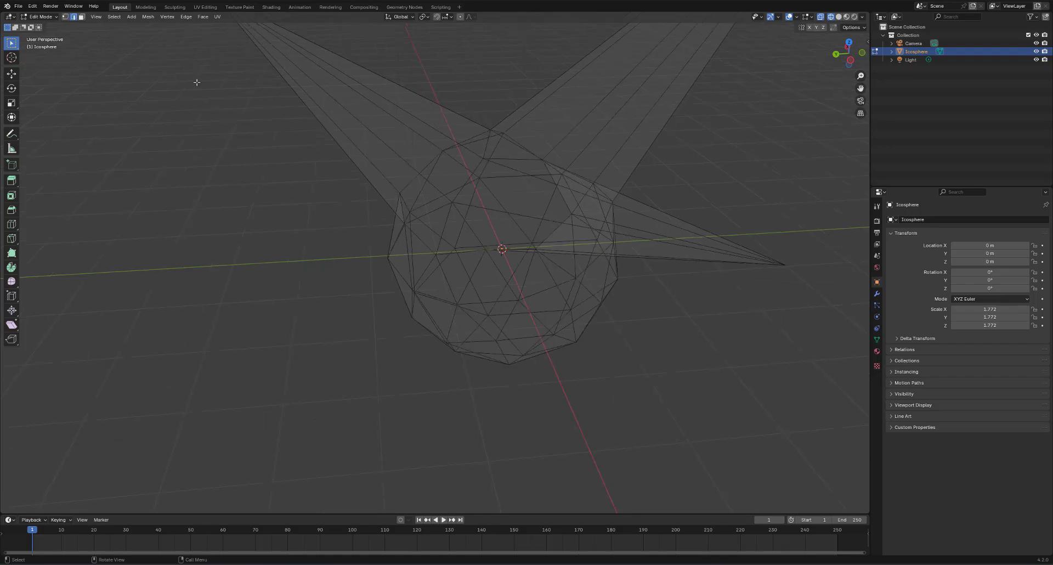
click(496, 176)
key(e)
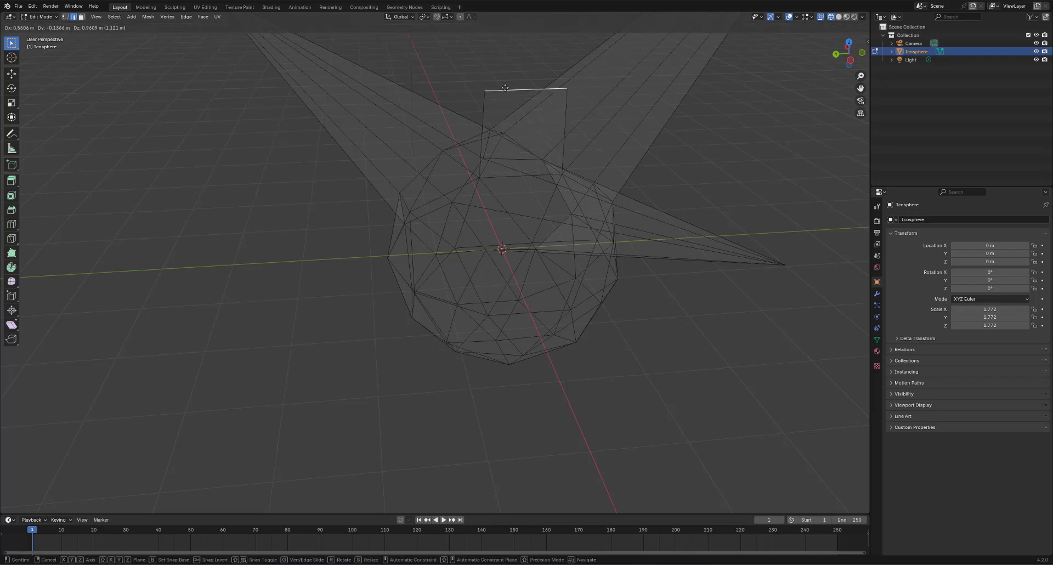
click(478, 71)
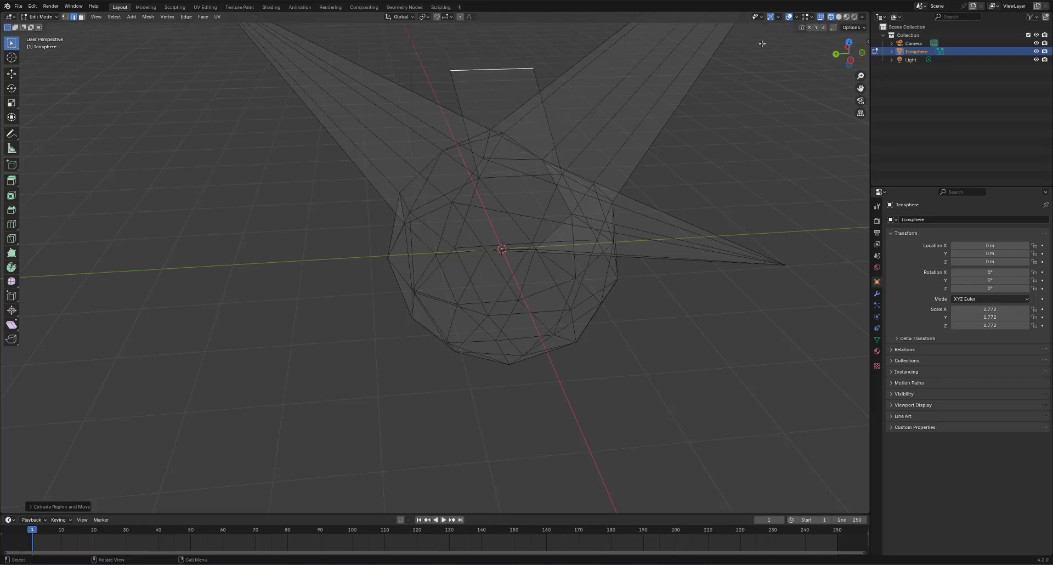
click(841, 16)
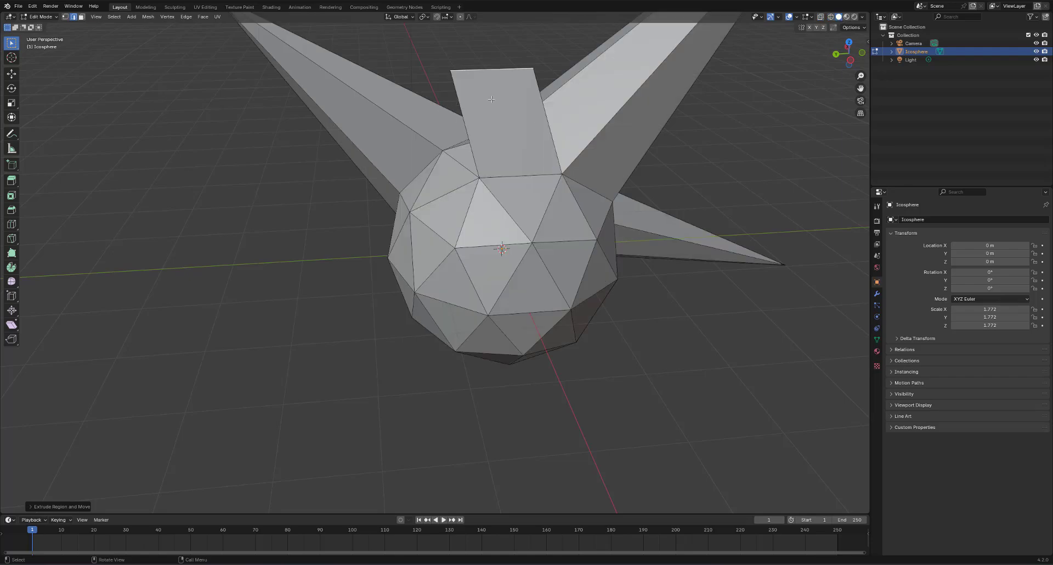
middle_drag(497, 90, 520, 144)
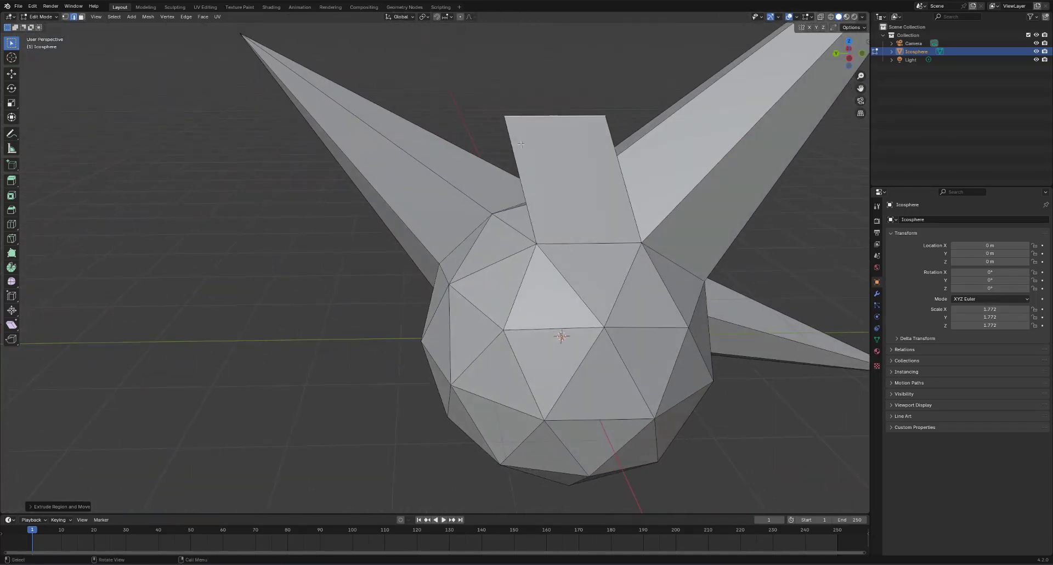
In the right orthographic view, use face selection to extrude the triangular face just below the Y axis outward about 3.55 m along its normal
key(KP_3)
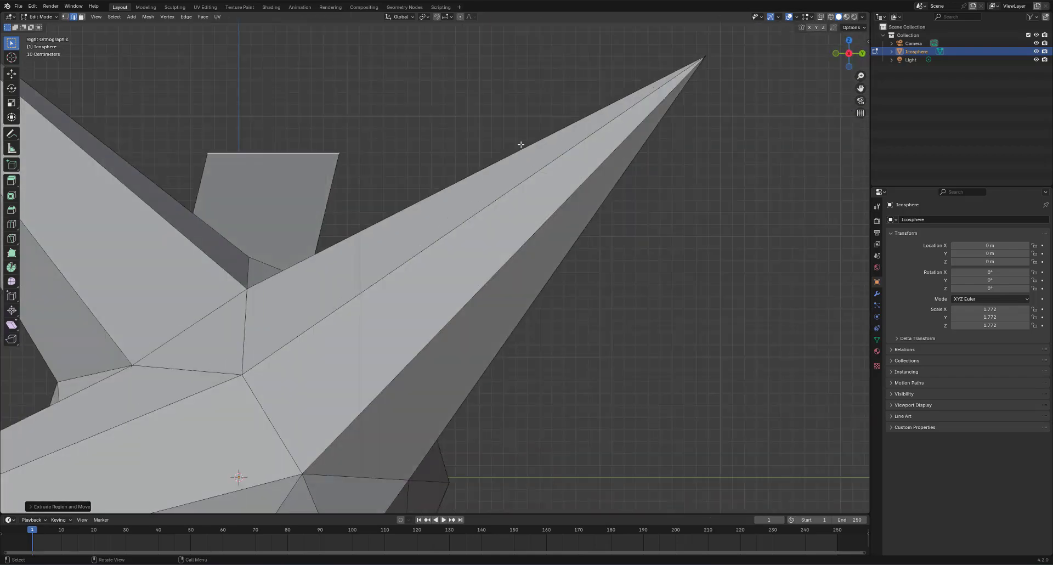
scroll(399, 267, down, 8)
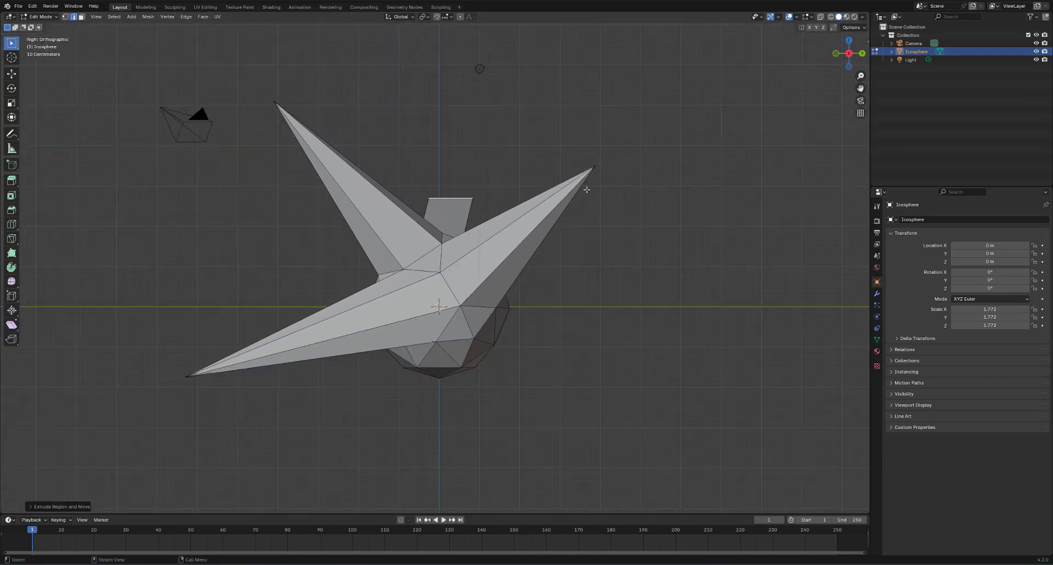
shift+middle_drag(432, 217, 463, 264)
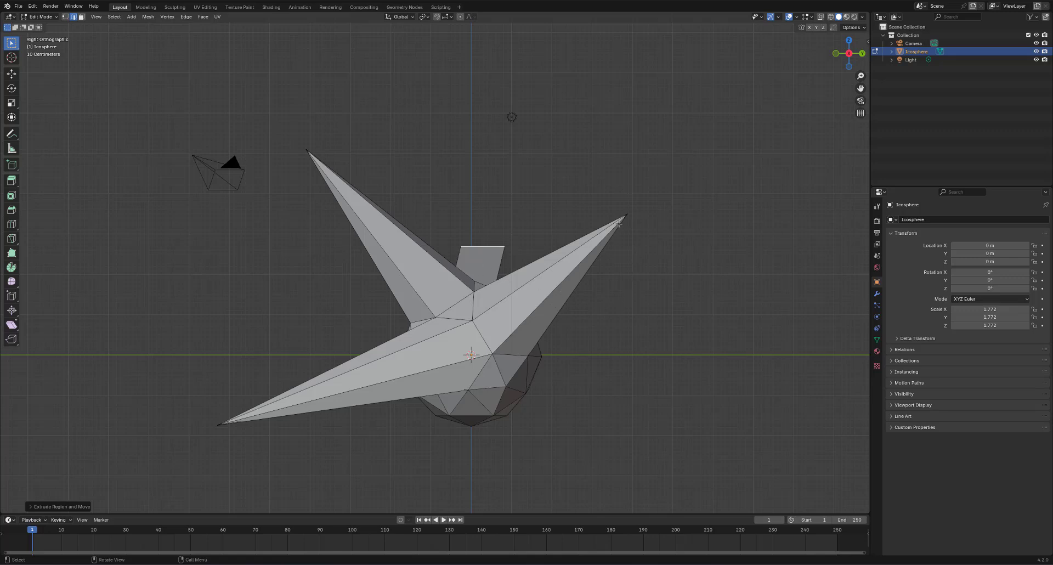
click(507, 369)
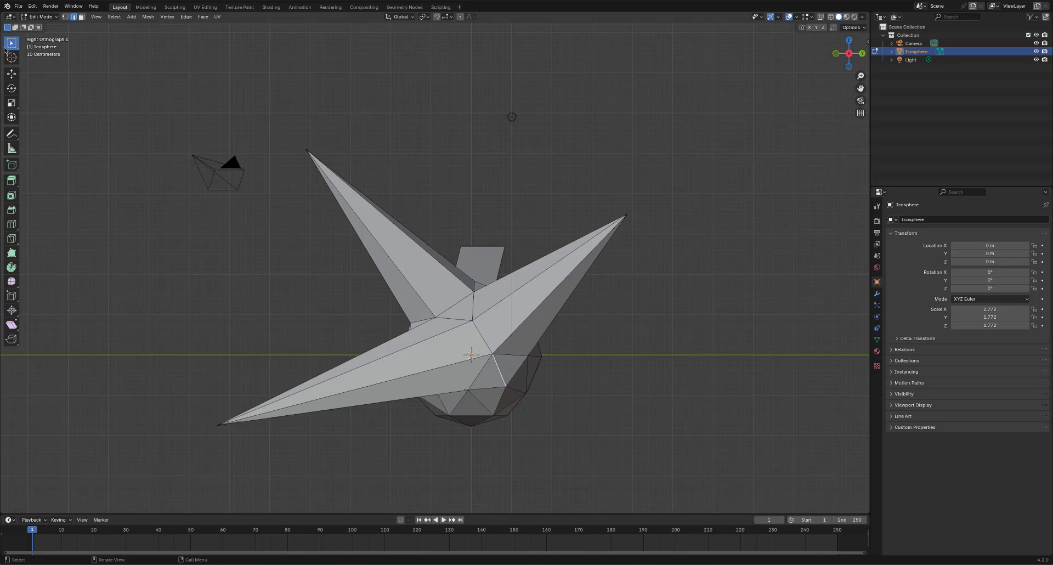
click(137, 86)
click(81, 17)
click(504, 368)
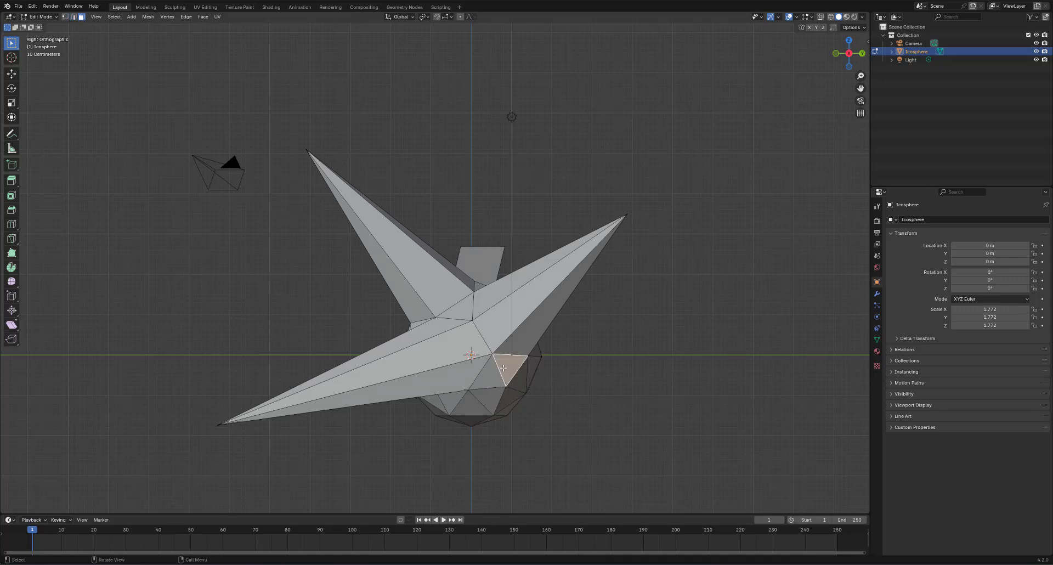
key(e)
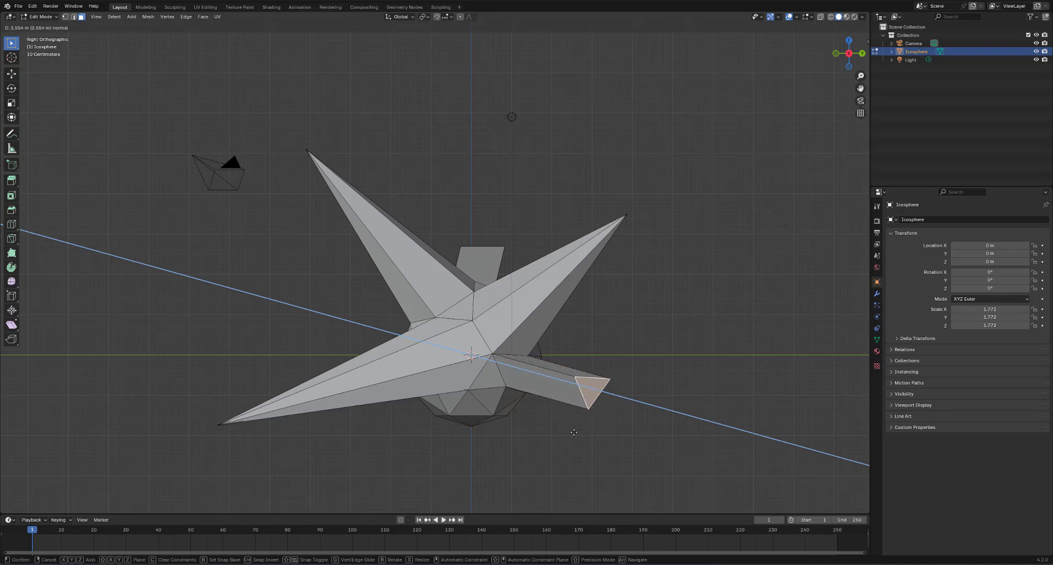
click(573, 432)
Scale down the extruded arm's triangular end face to taper the arm into a narrow tip
middle_drag(574, 432, 554, 395)
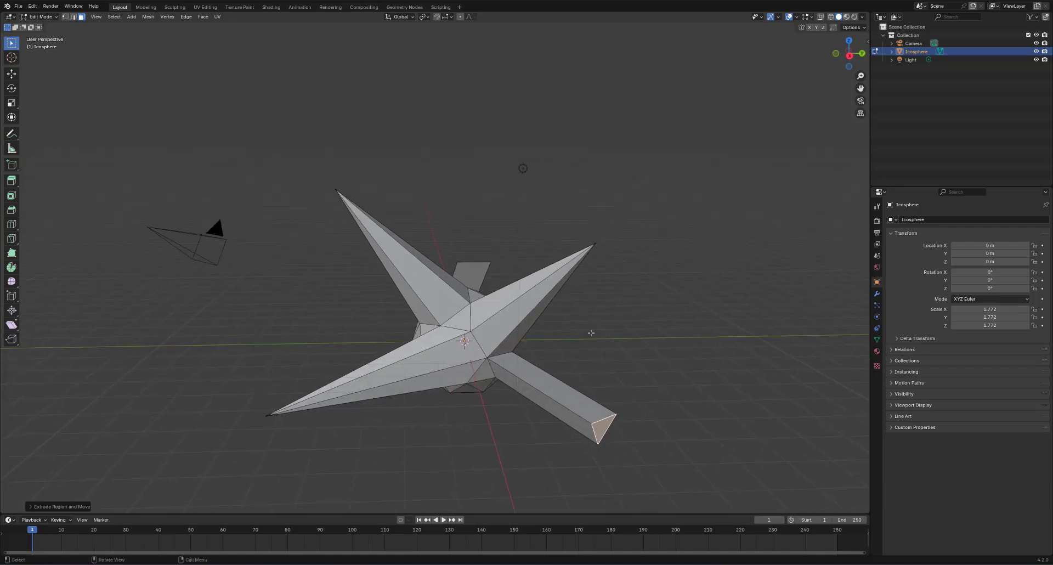
middle_drag(591, 333, 592, 264)
scroll(604, 376, up, 1)
scroll(565, 253, up, 2)
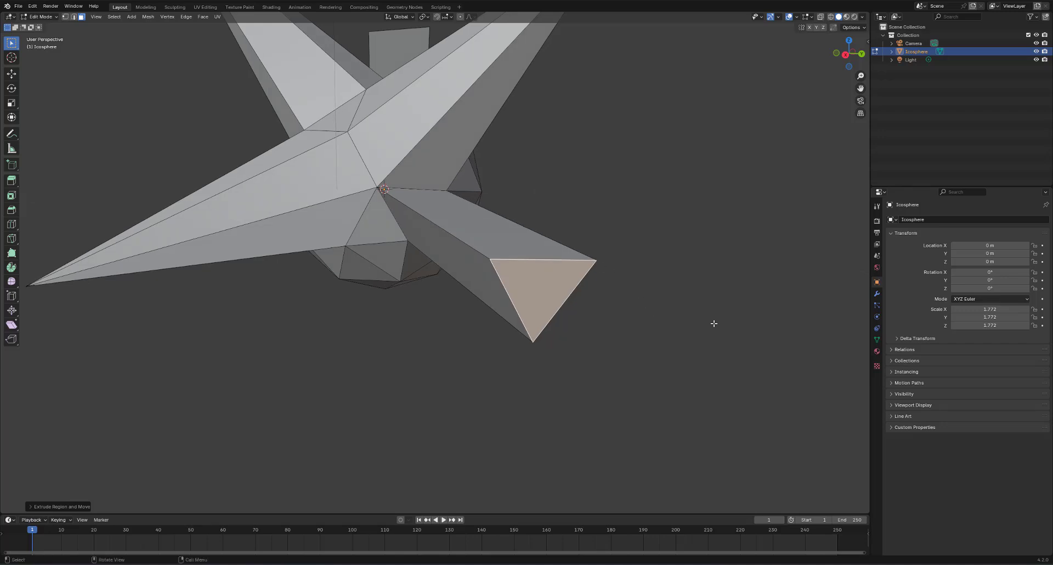
key(s)
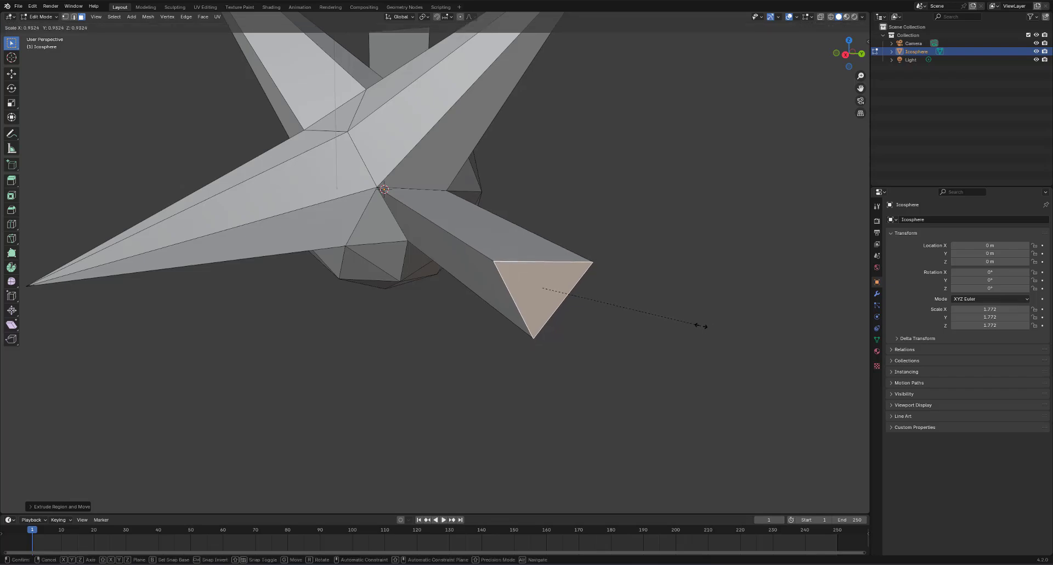
click(559, 302)
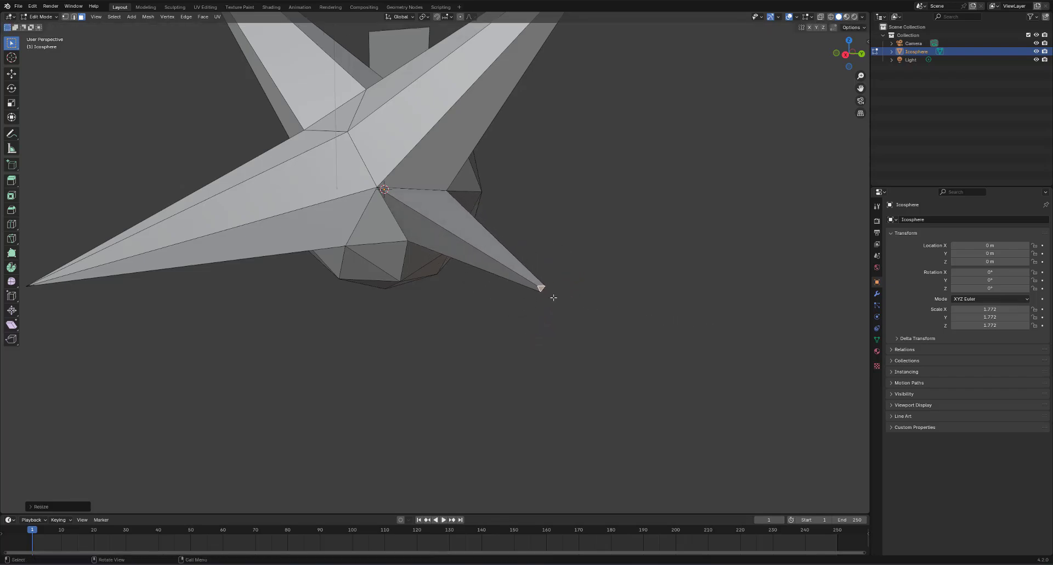
Shrink the tapered arm's tip face further to a sharp point, inspect the spike, and return to the right orthographic view
scroll(561, 302, up, 4)
shift+middle_drag(636, 279, 392, 210)
scroll(453, 228, down, 6)
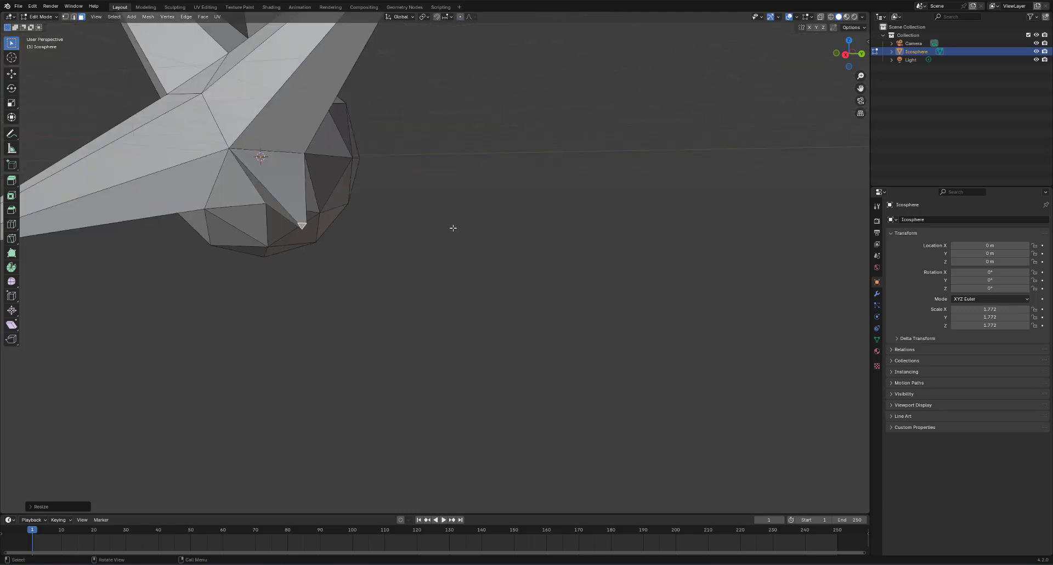
scroll(292, 236, up, 5)
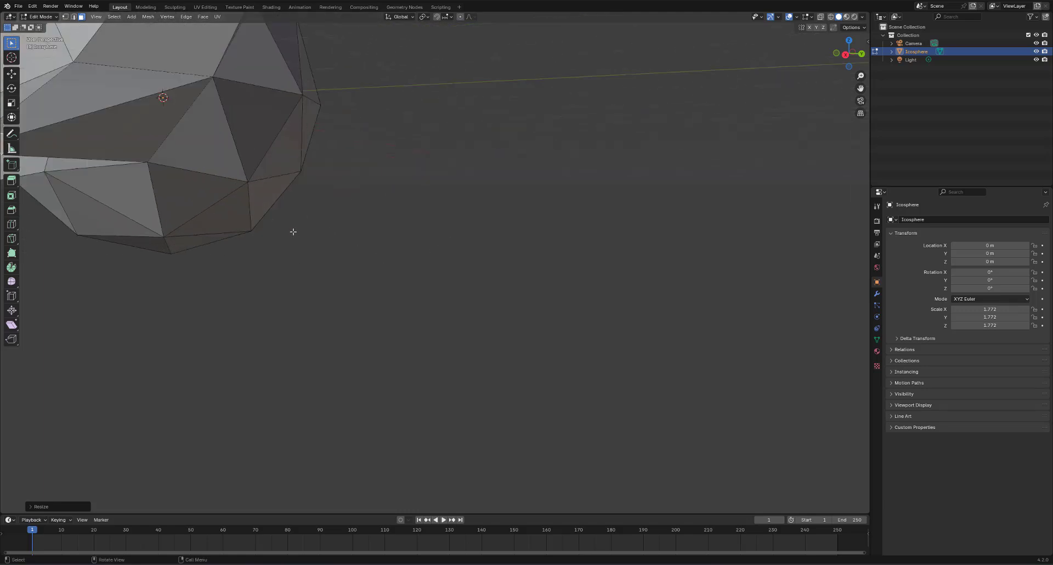
shift+middle_drag(292, 230, 439, 237)
key(s)
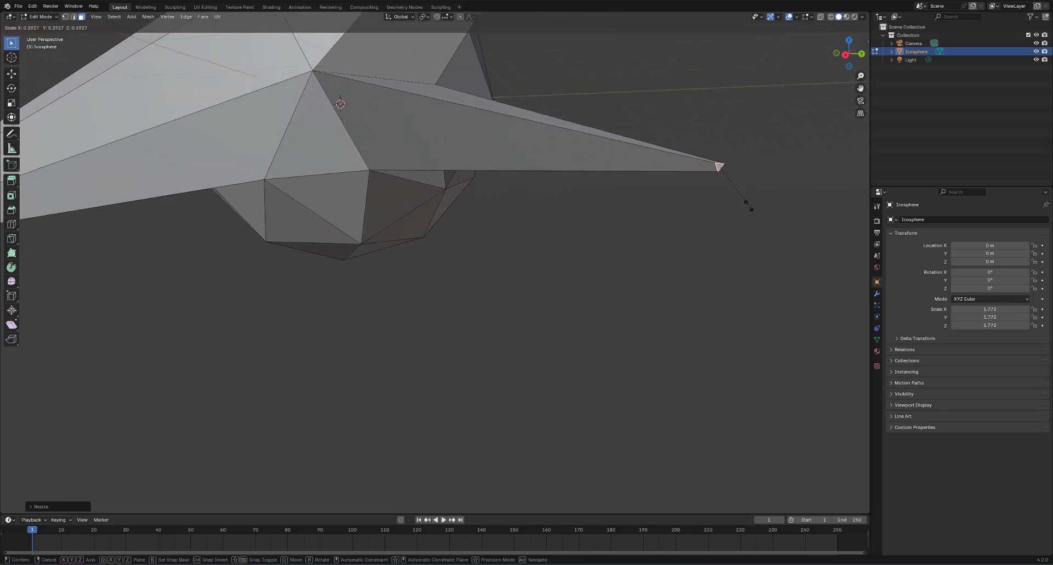
click(733, 182)
scroll(726, 183, down, 4)
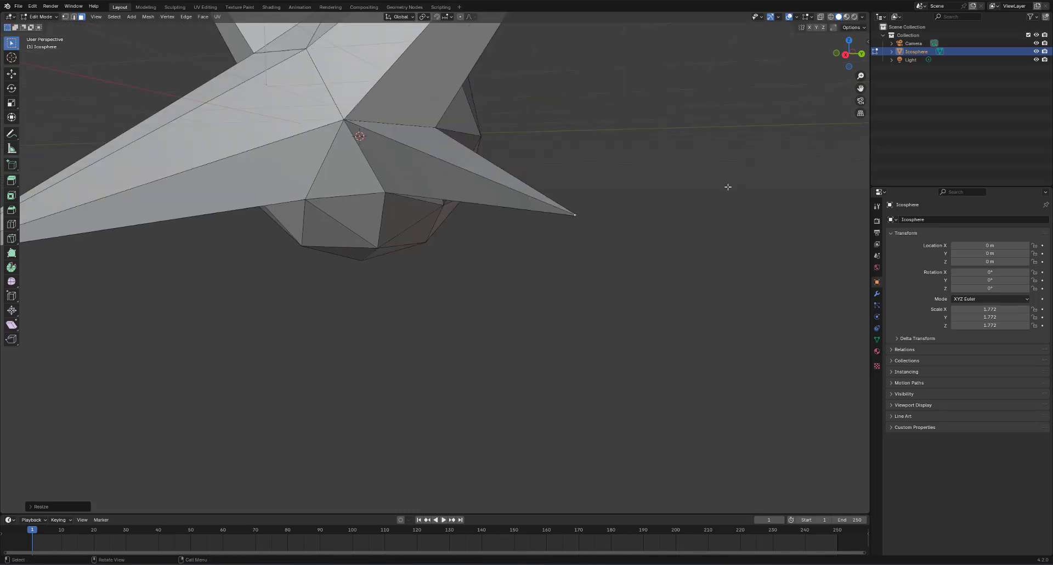
middle_drag(726, 183, 588, 227)
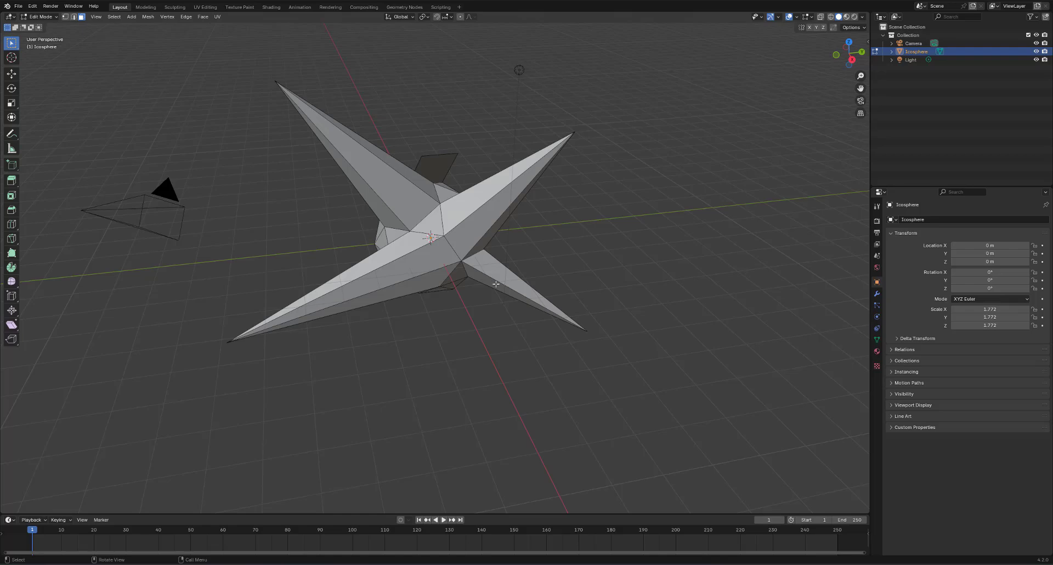
mouse_move(505, 268)
middle_down()
mouse_move(515, 250)
mouse_move(505, 236)
mouse_move(529, 244)
mouse_move(486, 238)
mouse_move(483, 265)
mouse_move(517, 267)
middle_up()
key(KP_3)
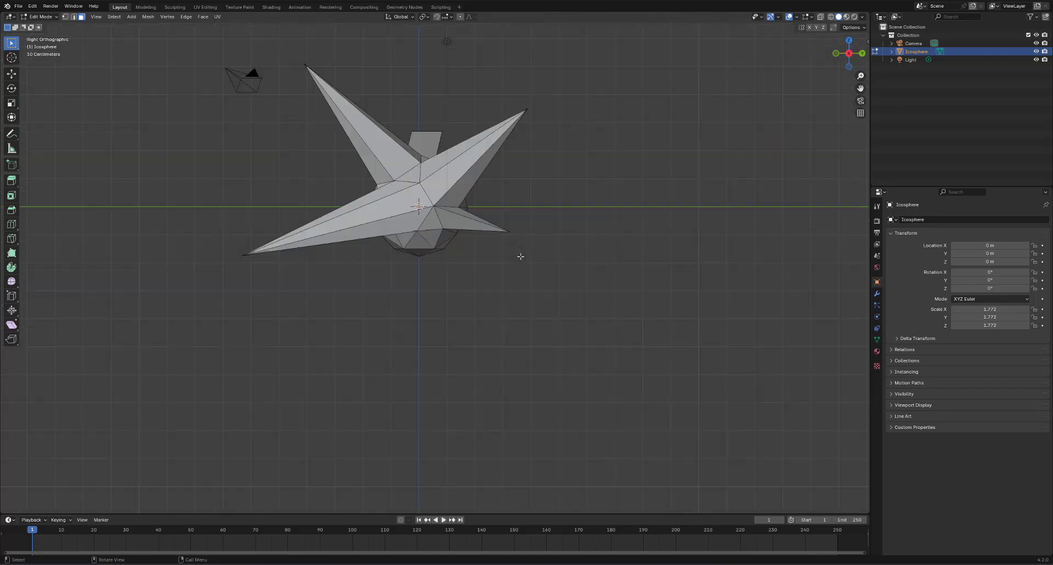
Undo the extrusions and vertex edits until the mesh is a plain icosphere again
key(ctrl)
key(ctrl+z)
key(ctrl+z)
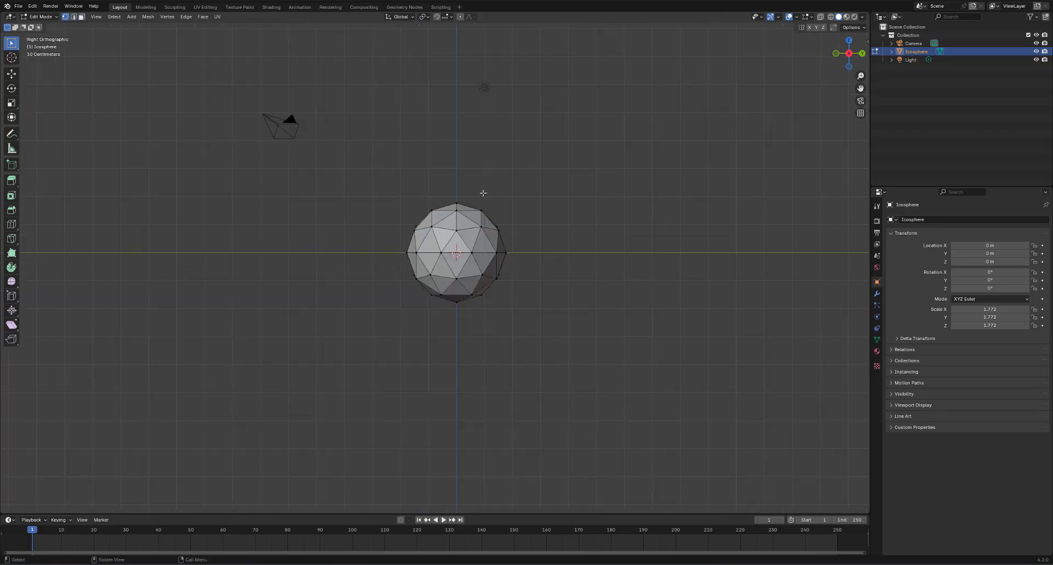
shift+middle_drag(484, 191, 536, 229)
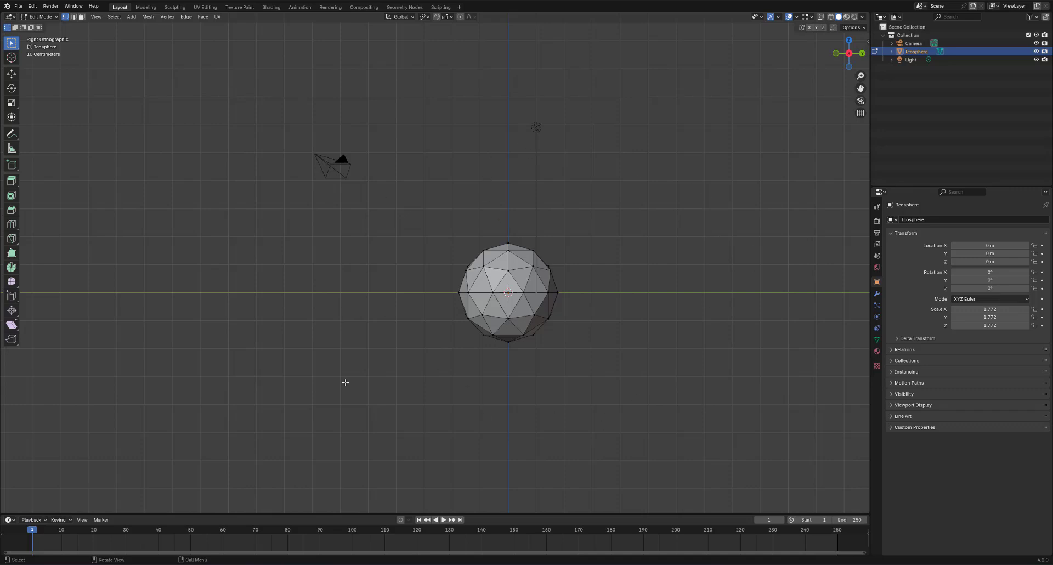
shift+middle_drag(509, 248, 506, 200)
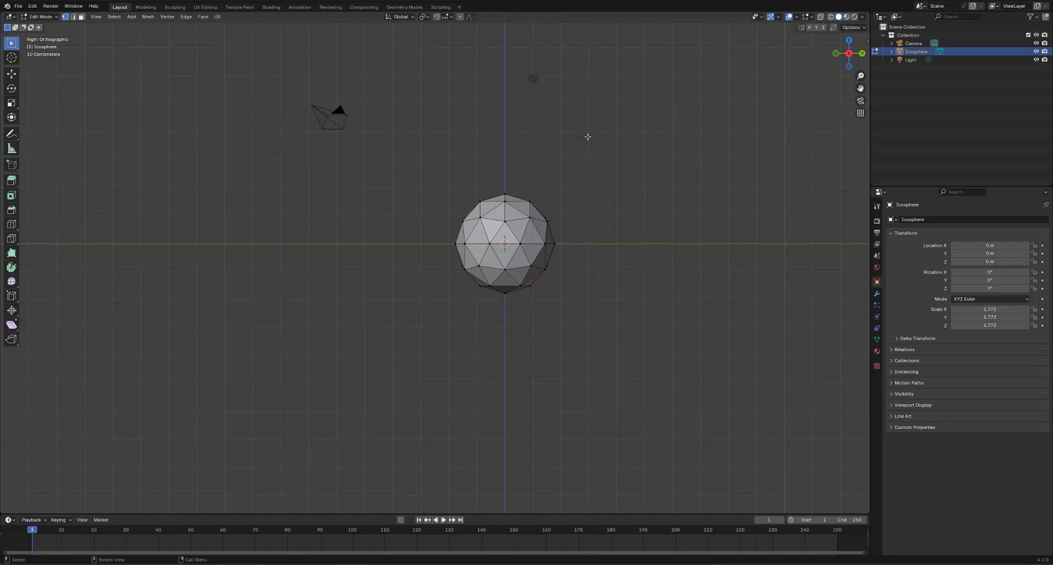
Select the whole icosphere mesh, move it freely away from the origin, and undo the move
key(a)
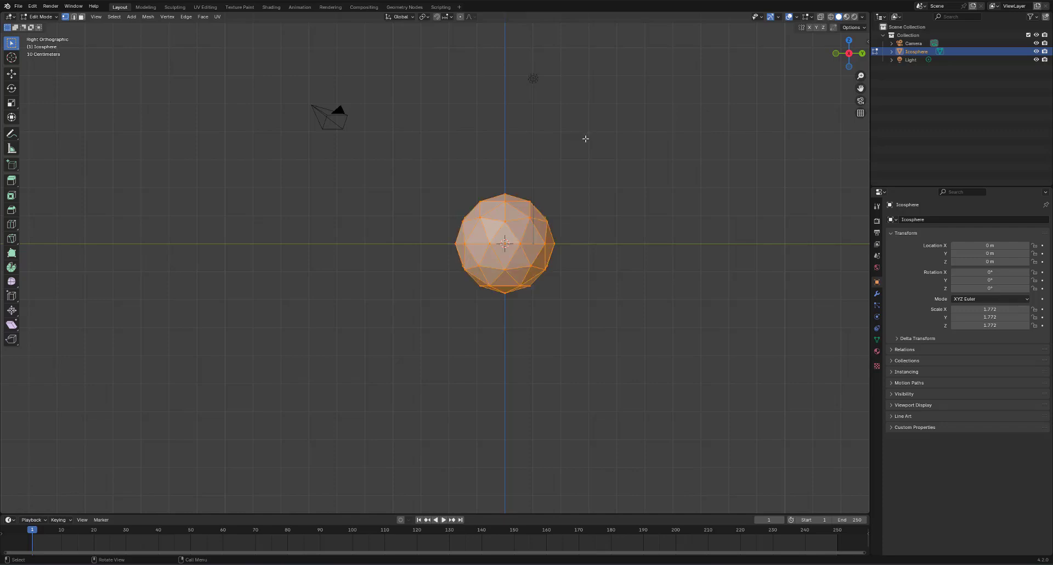
key(g)
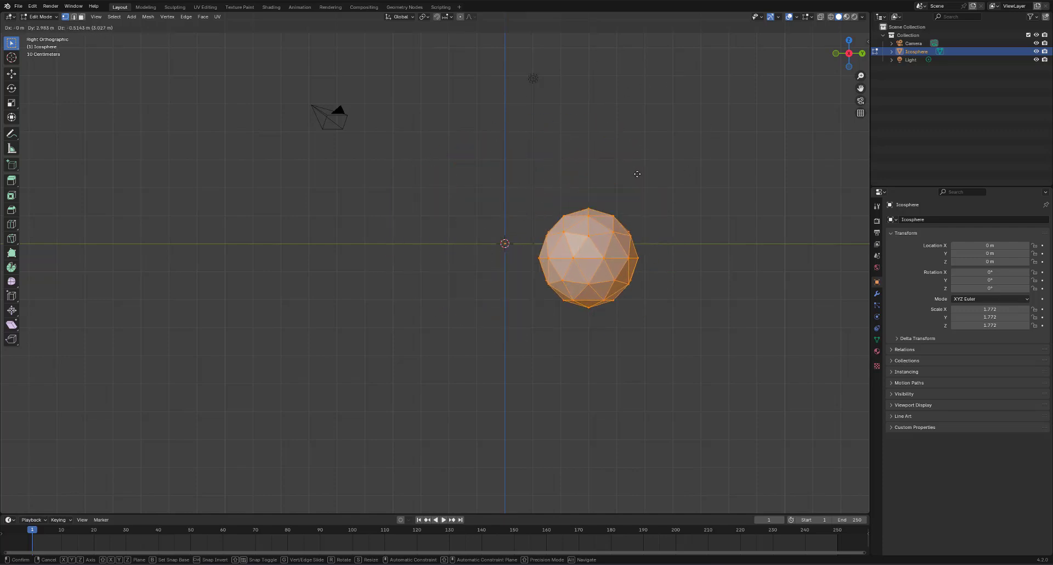
click(663, 112)
key(ctrl+z)
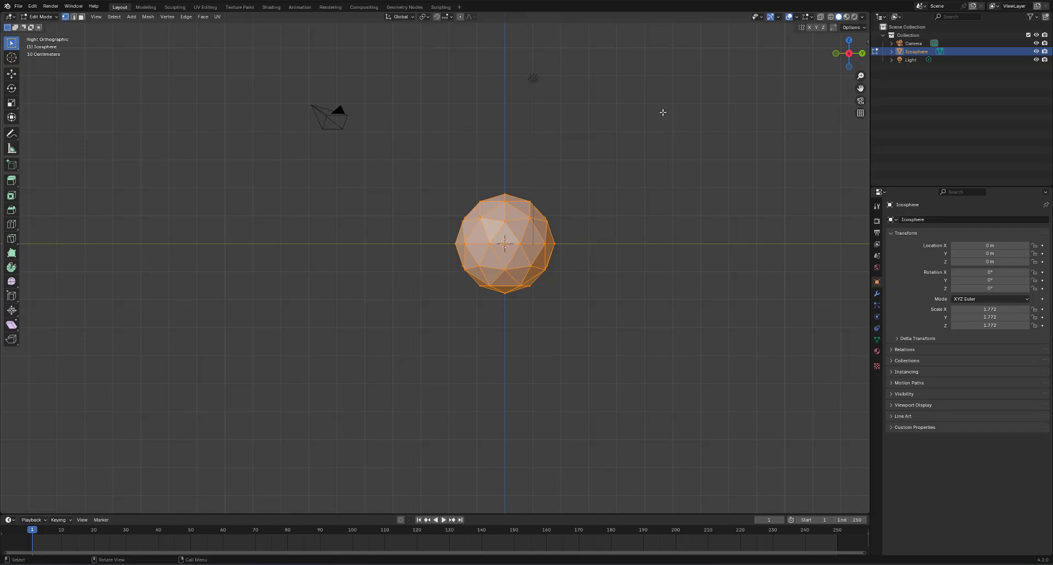
Try moving the whole mesh constrained to the Z axis and to the Y axis, reverting each move
key(g)
key(z)
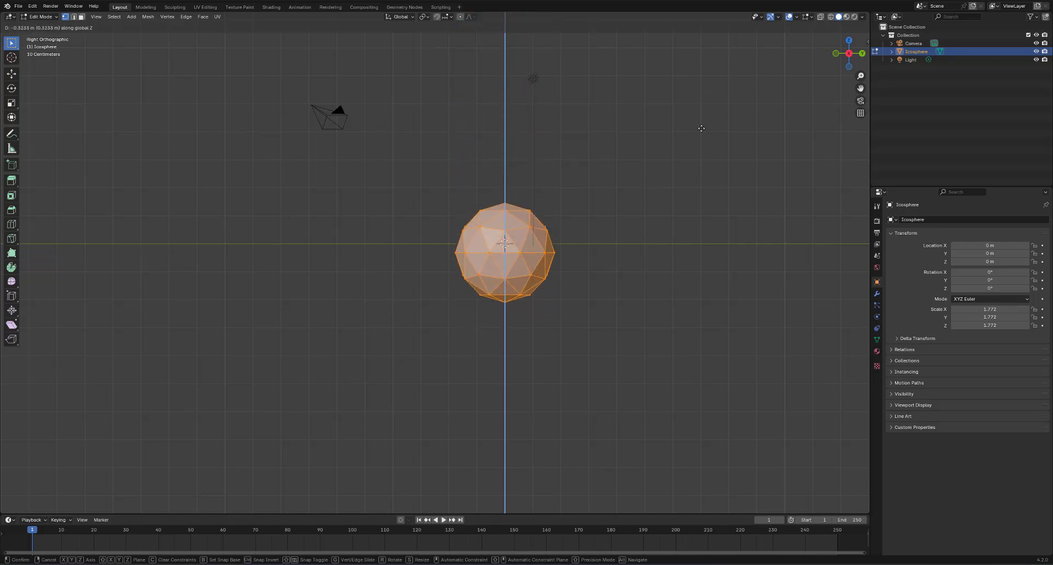
click(704, 93)
key(ctrl+z)
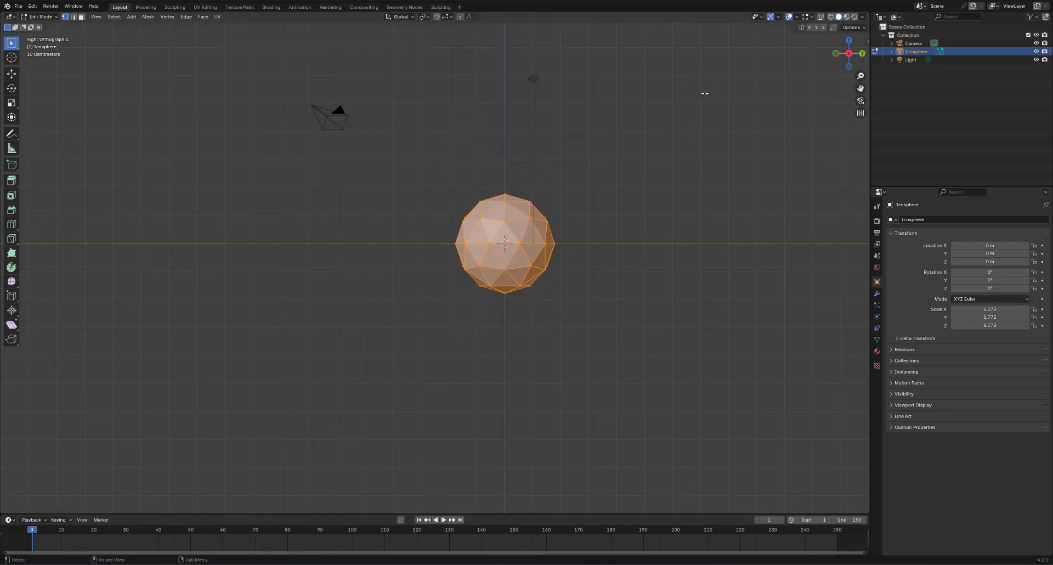
key(g)
key(y)
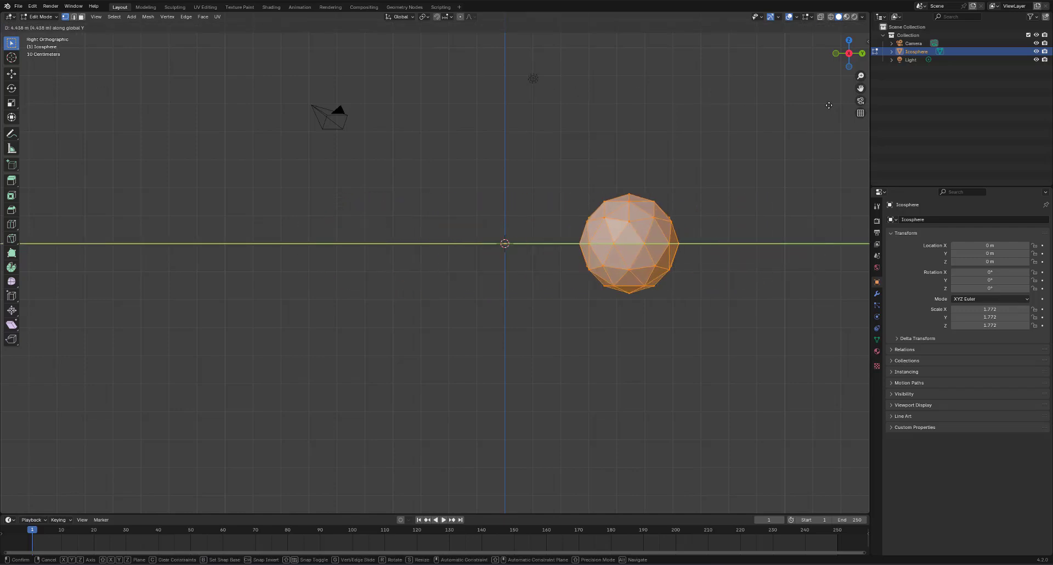
key(Escape)
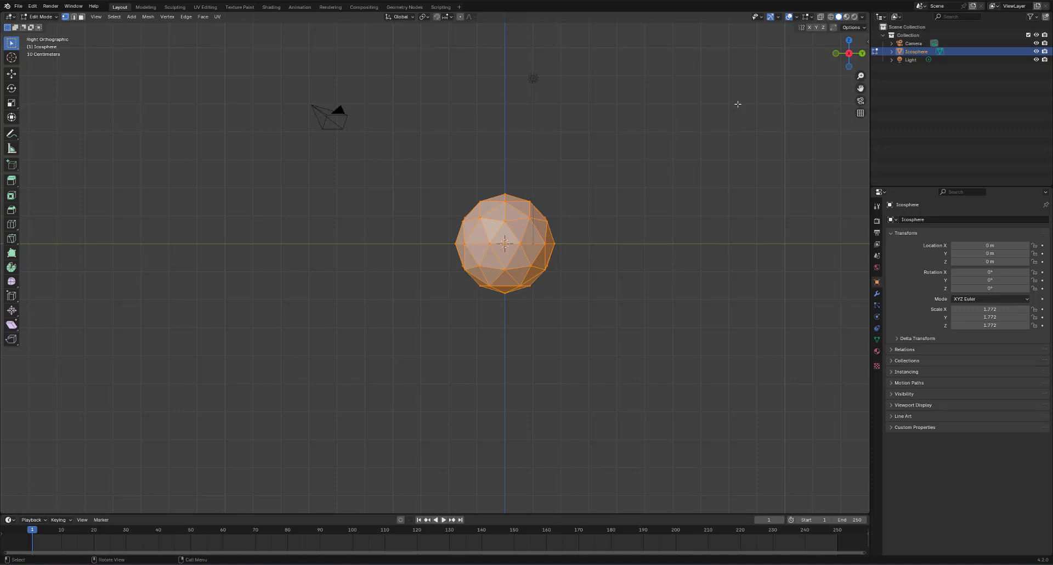
Try moving the mesh along the X axis in the right view and again from an angled perspective, undoing both moves
key(g)
key(x)
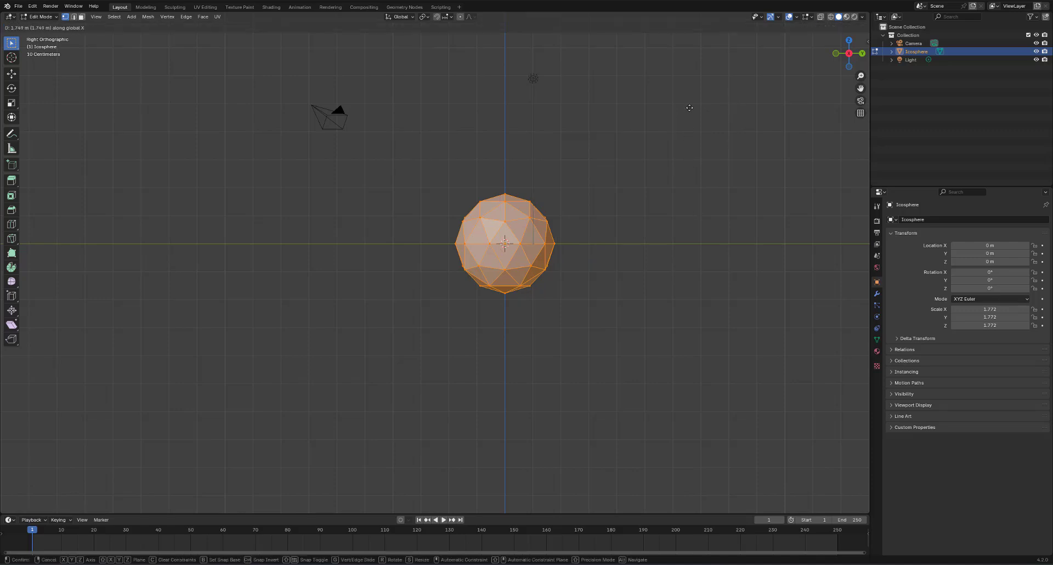
click(693, 110)
key(ctrl+z)
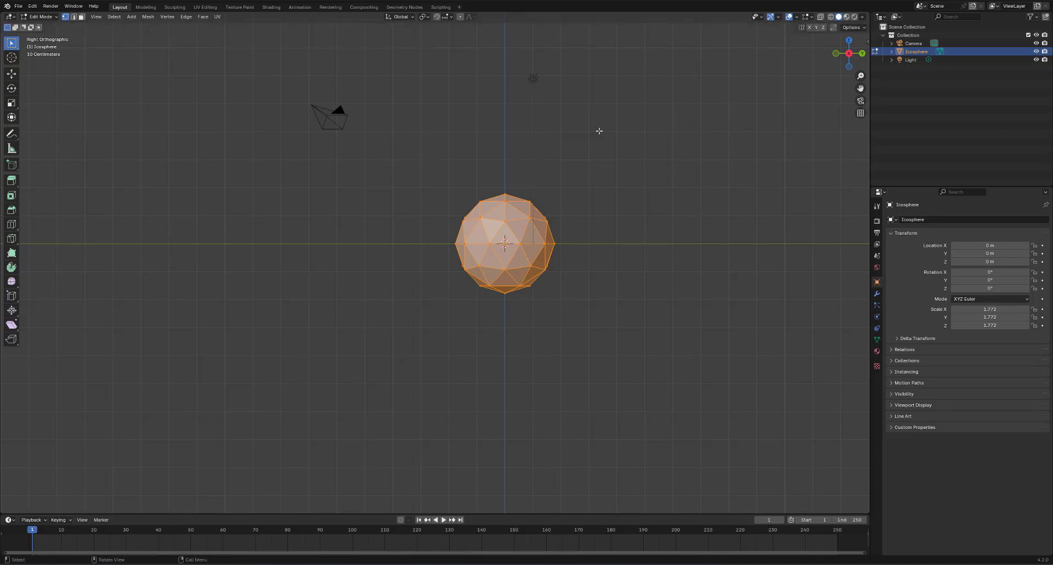
middle_drag(598, 130, 610, 174)
key(g)
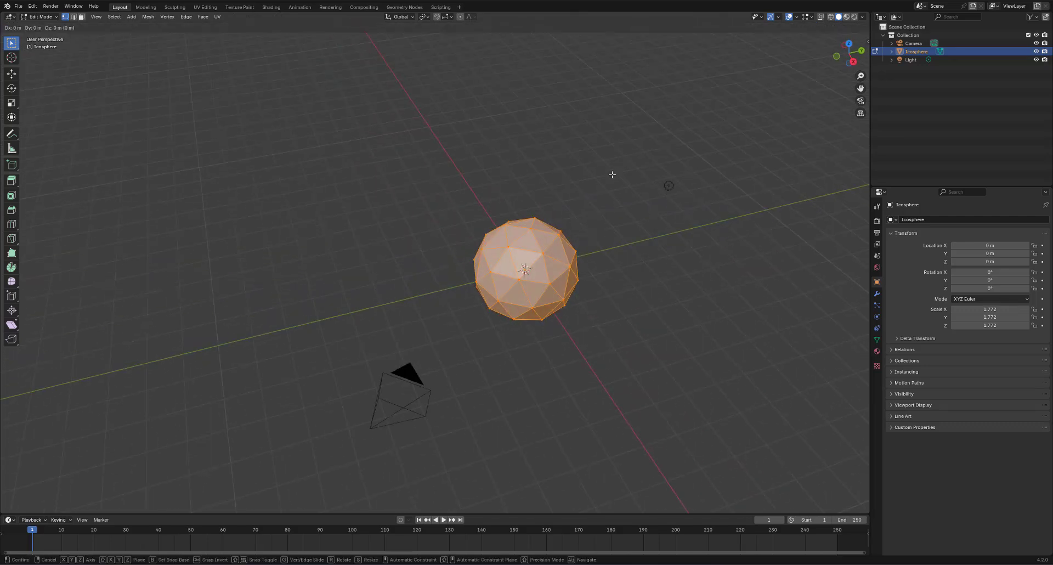
key(x)
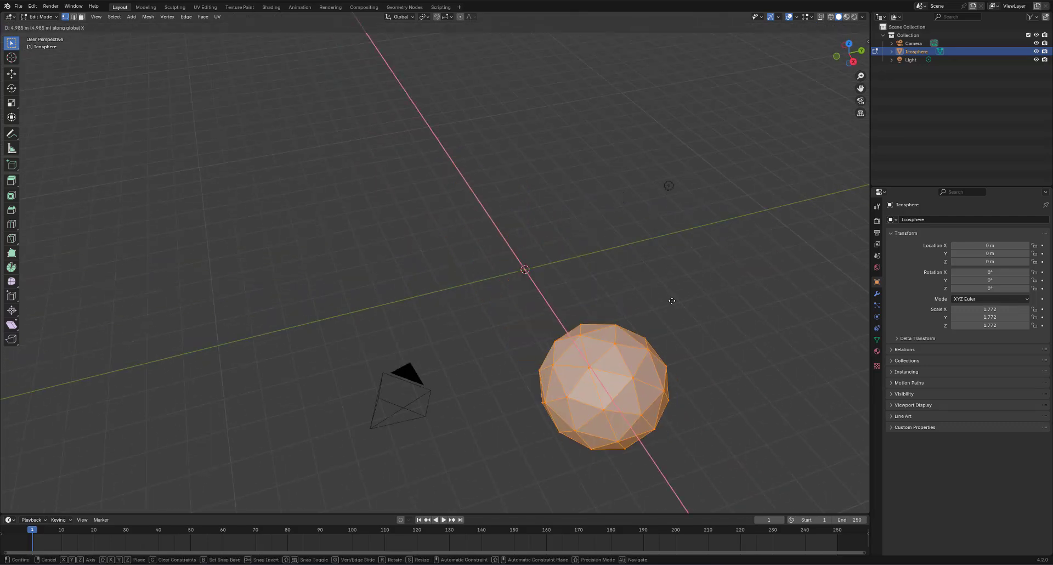
click(664, 222)
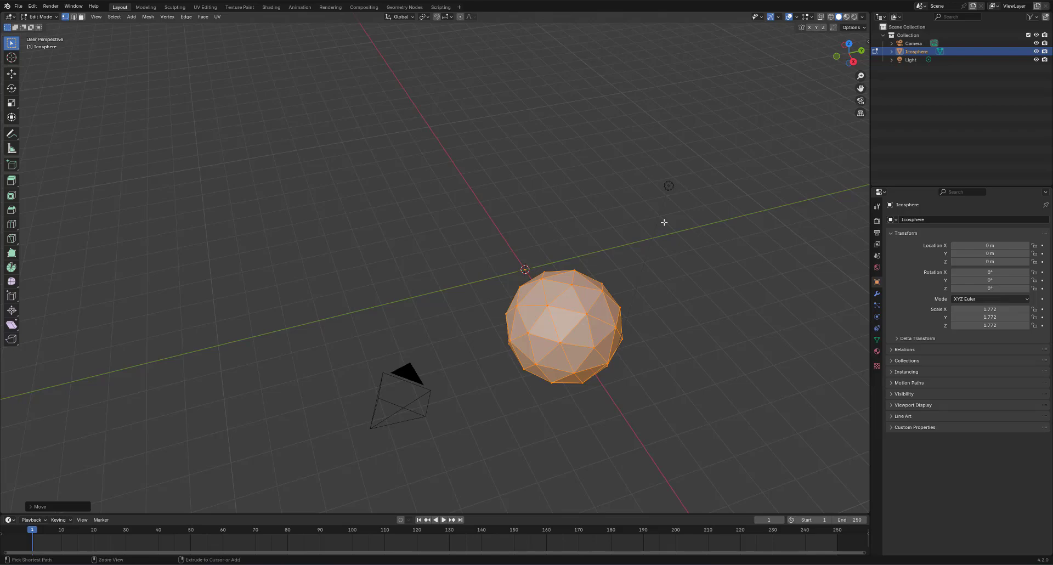
key(ctrl+z)
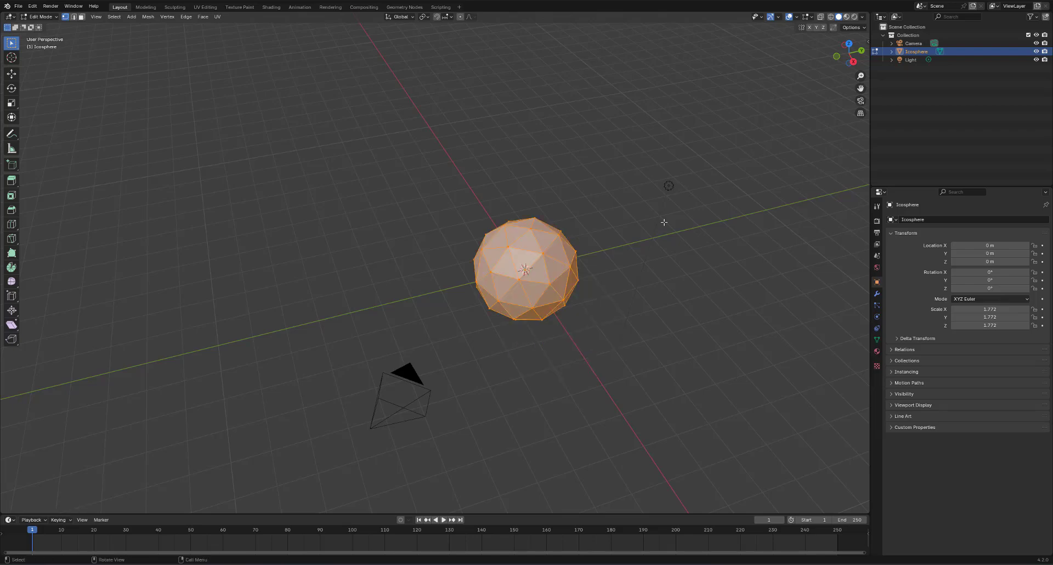
Deselect the icosphere mesh in the right orthographic view and switch to face selection
key(KP_3)
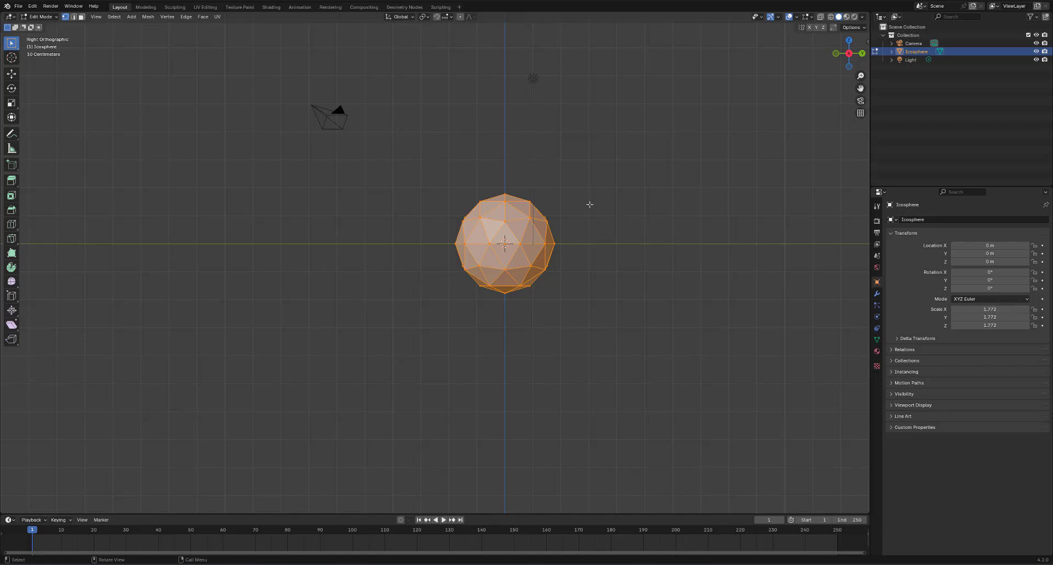
click(525, 128)
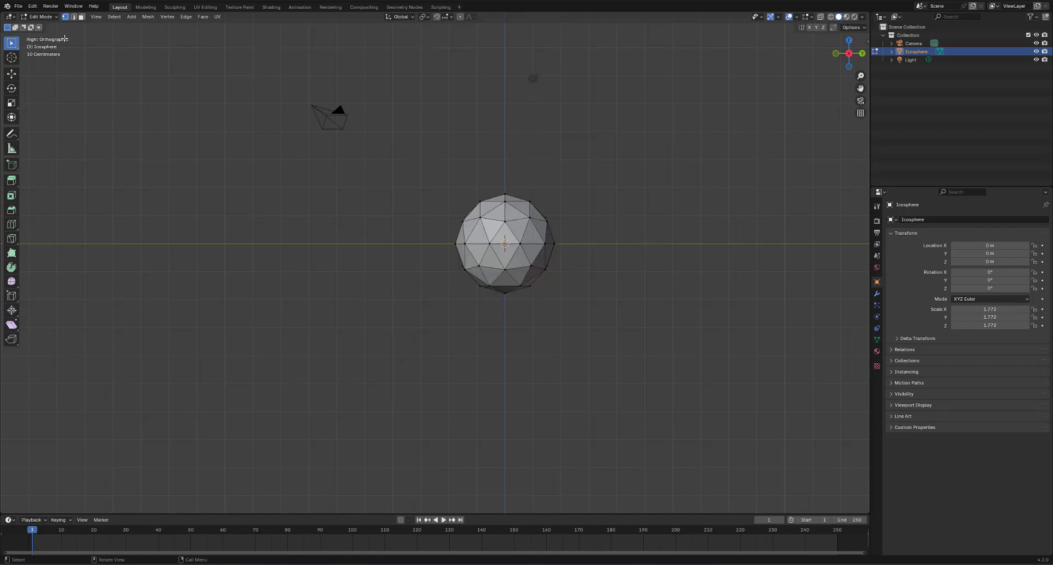
shift+click(81, 17)
Extrude a face on the icosphere's upper +Y side outward along its normal
click(543, 232)
key(e)
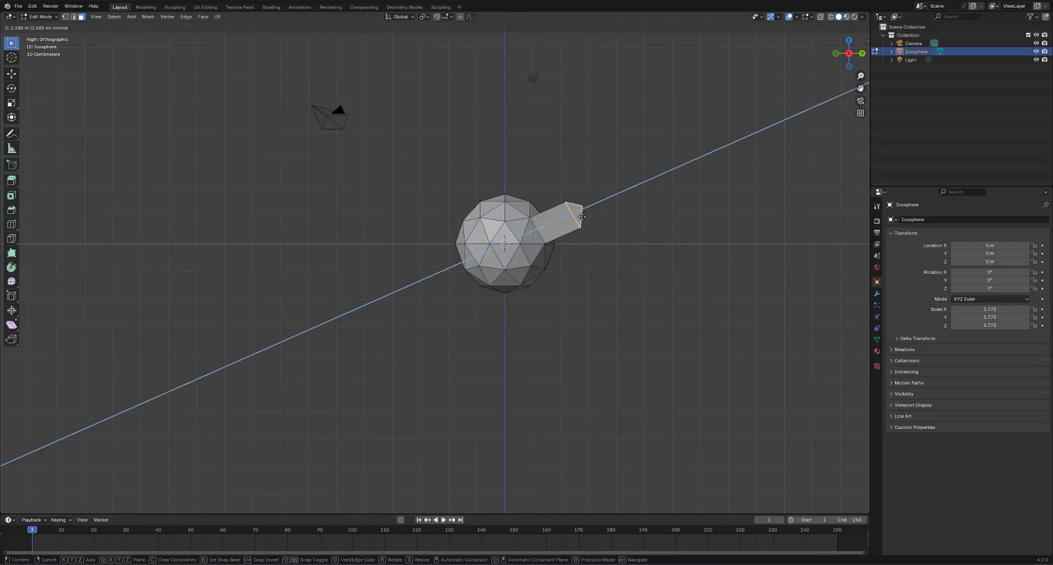
click(622, 196)
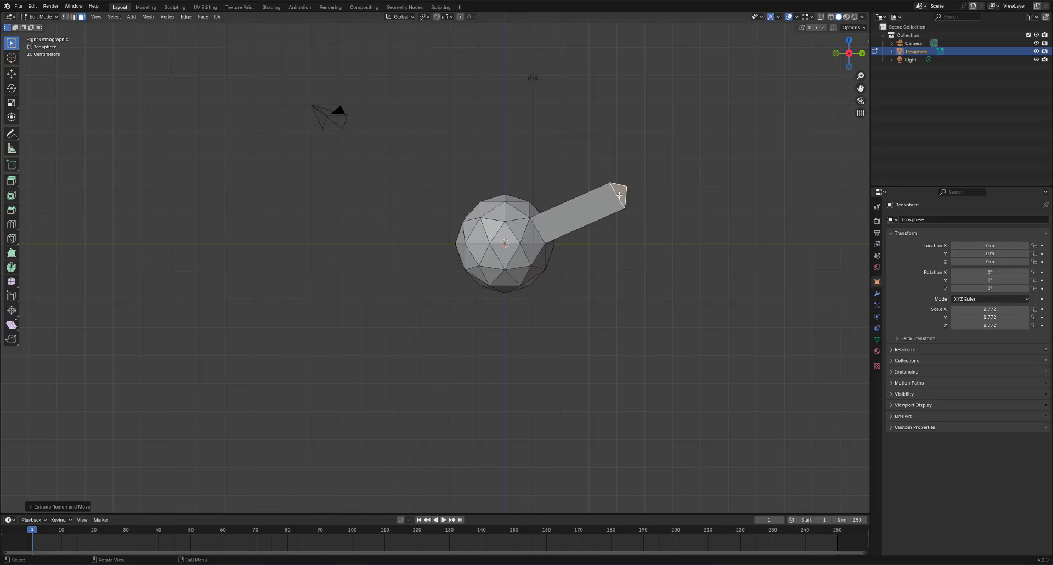
Extrude the arm's end face along the global Y axis and select the first arm segment's side face from an angled view
key(e)
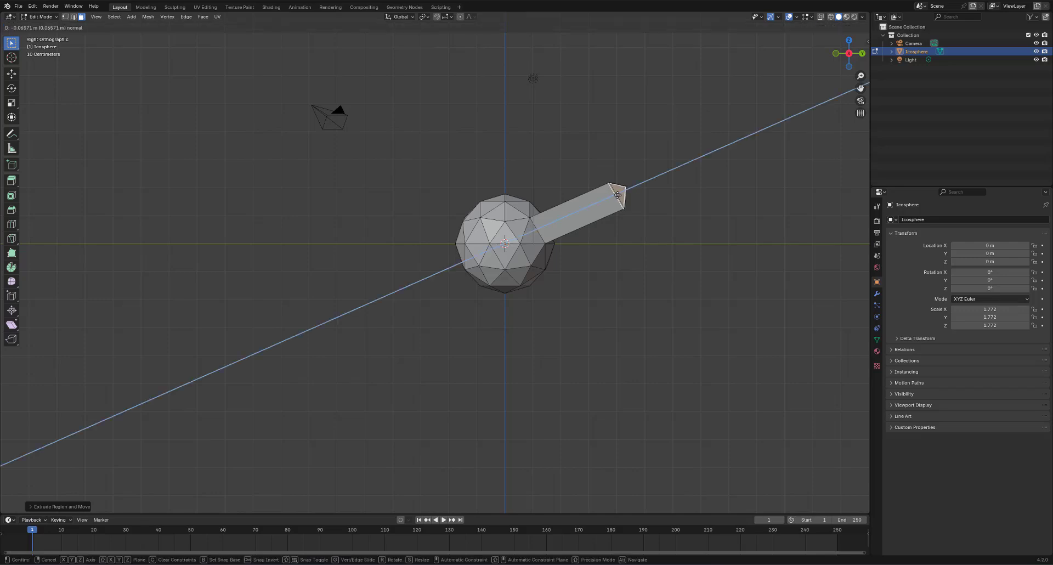
key(y)
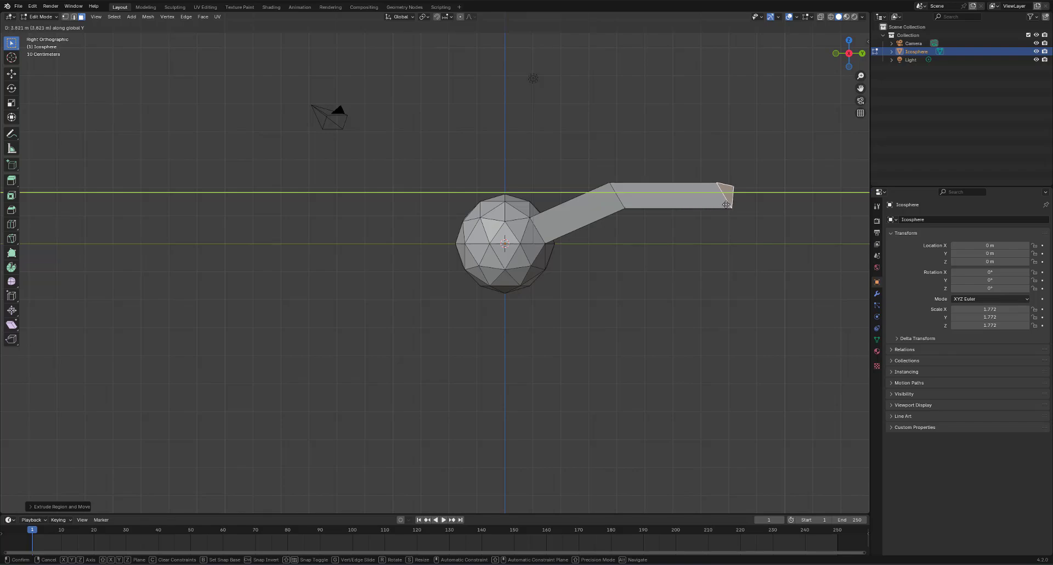
click(706, 208)
middle_drag(705, 220, 574, 184)
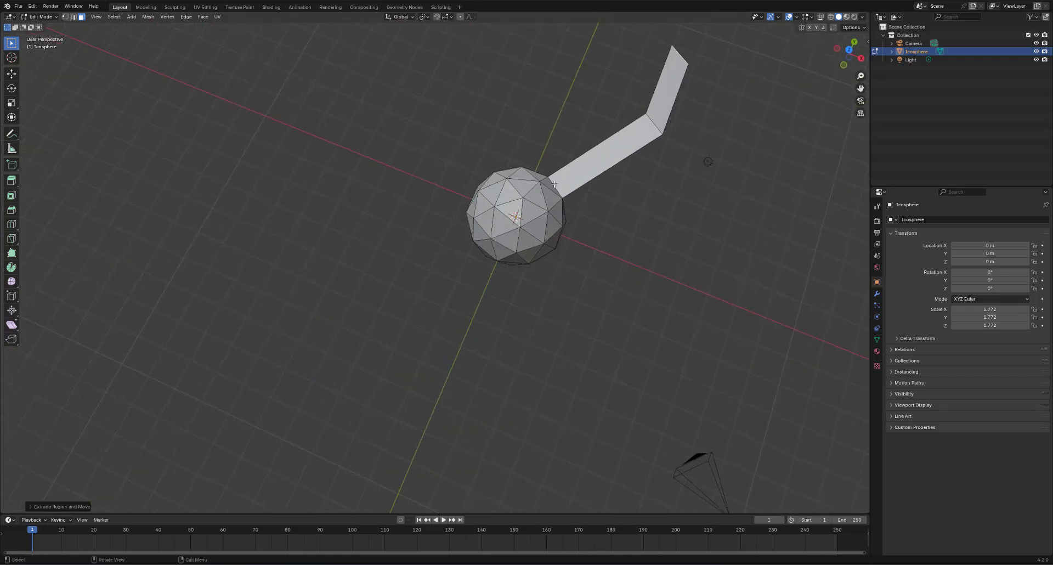
click(573, 182)
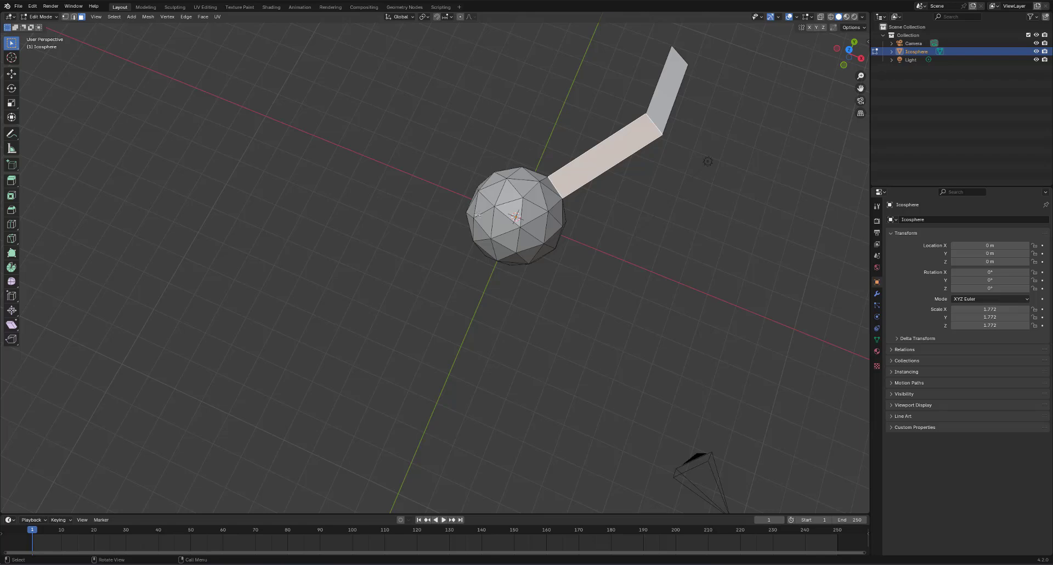
middle_drag(695, 215, 603, 163)
Undo both arm extrusions in the right view and deselect everything
key(KP_3)
key(ctrl+z)
key(ctrl+z)
key(ctrl+z)
key(ctrl+z)
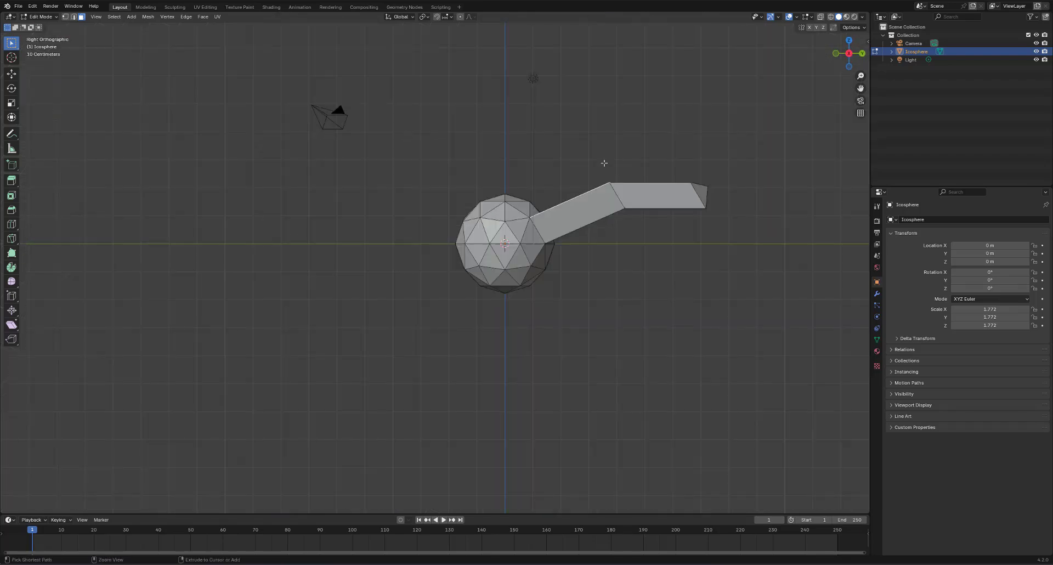
click(627, 176)
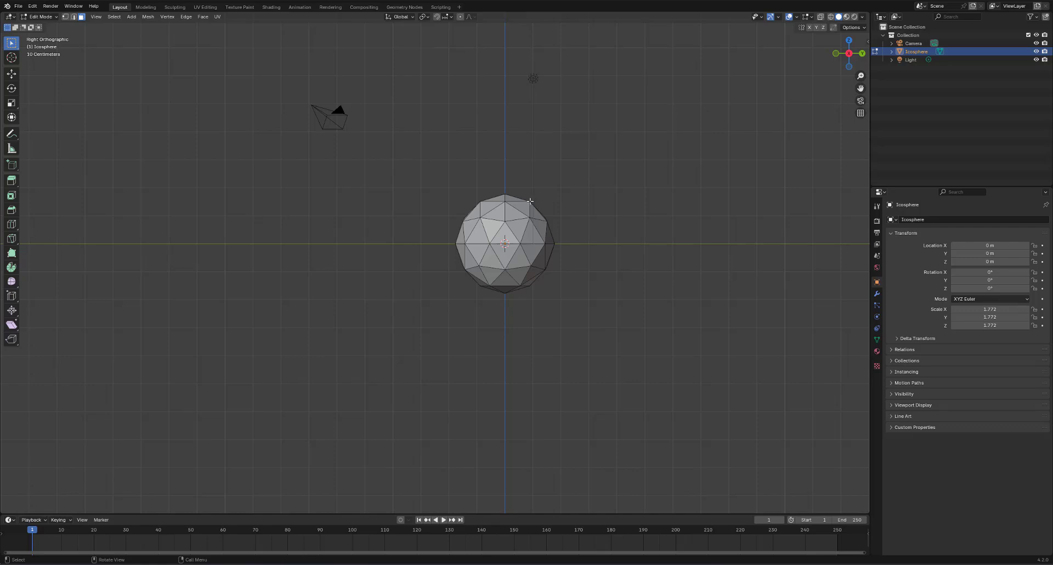
Extrude a face at the icosphere's top by 2 m along the global Z axis, trying normal and global orientation
click(507, 197)
key(e)
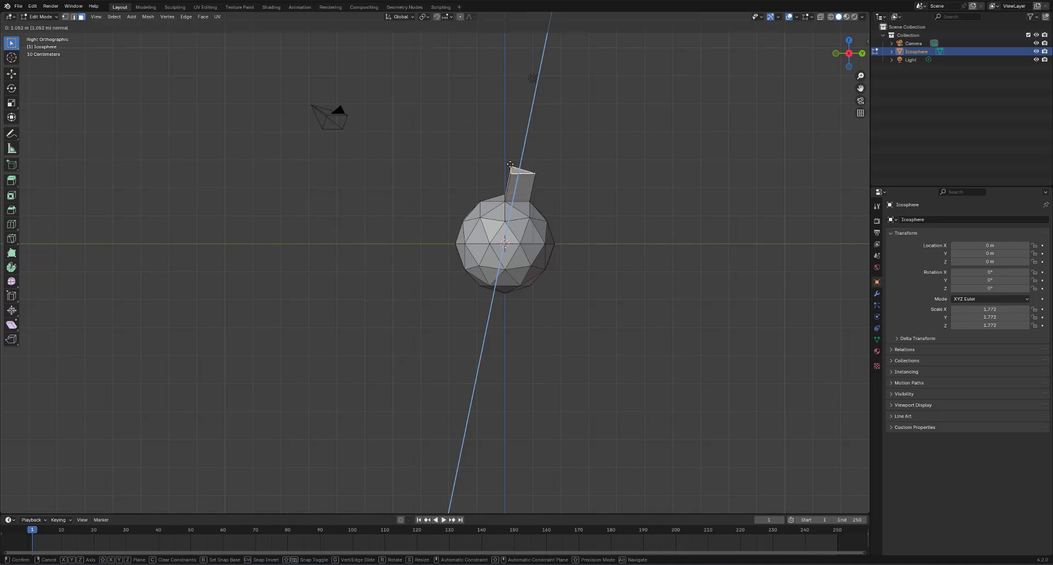
key(z)
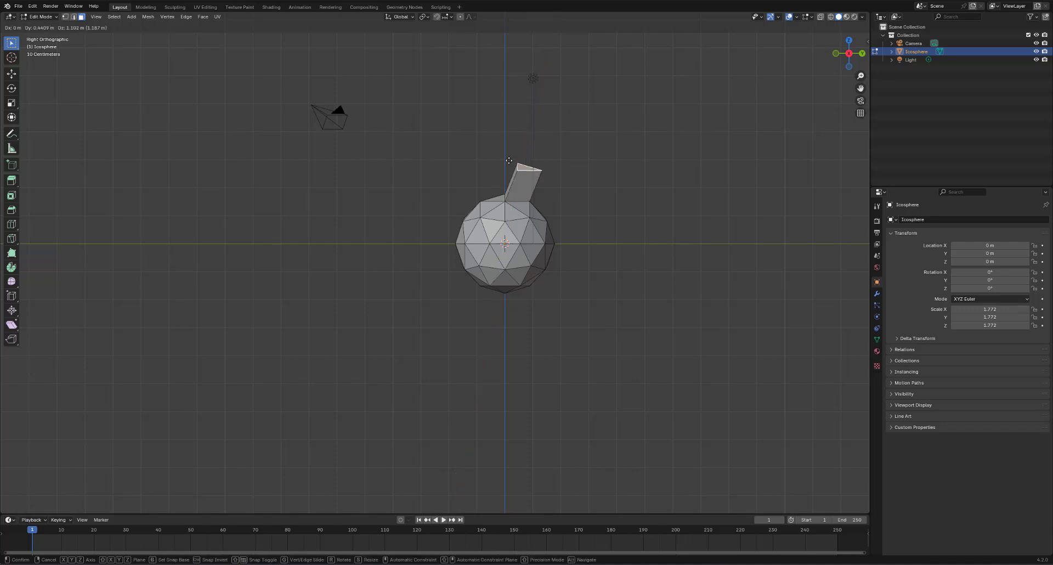
key(z)
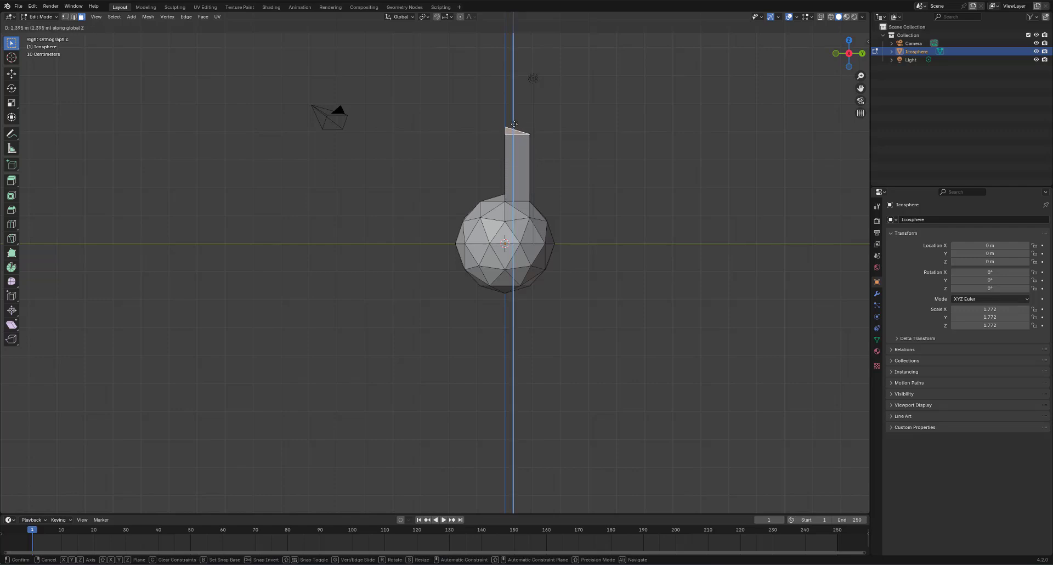
key(z)
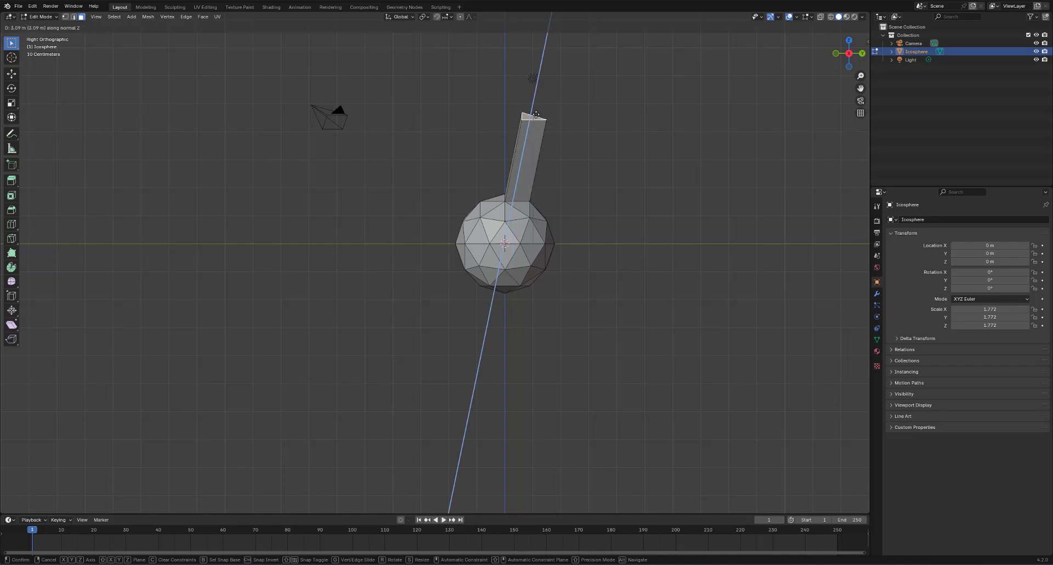
key(z)
key(z)
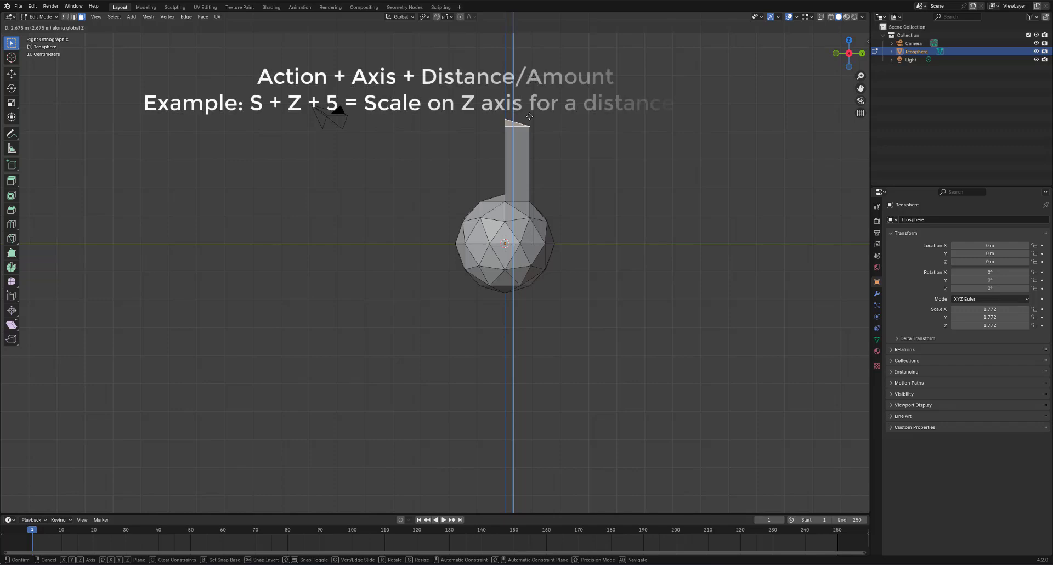
text(2)
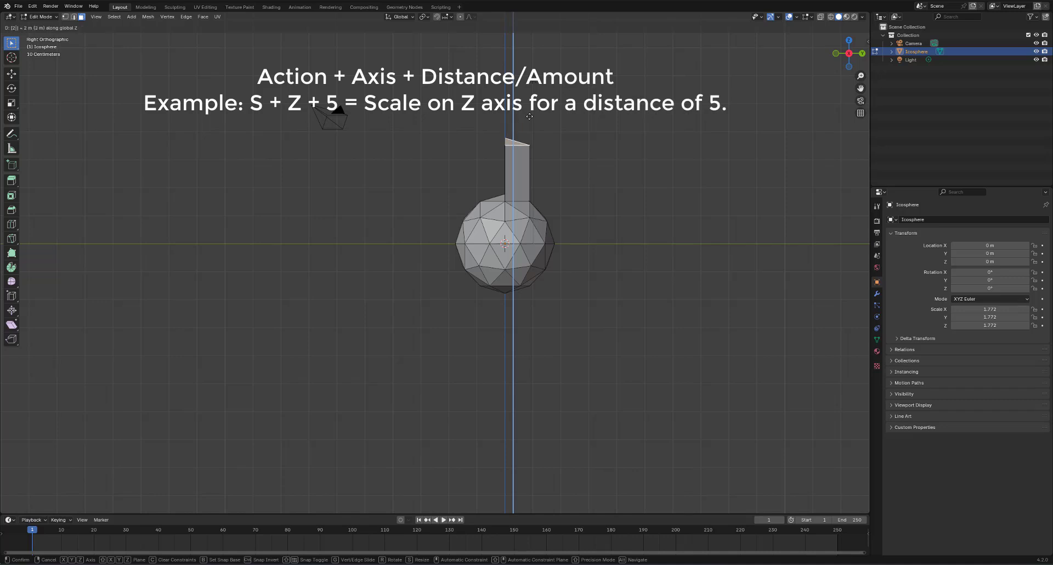
key(Return)
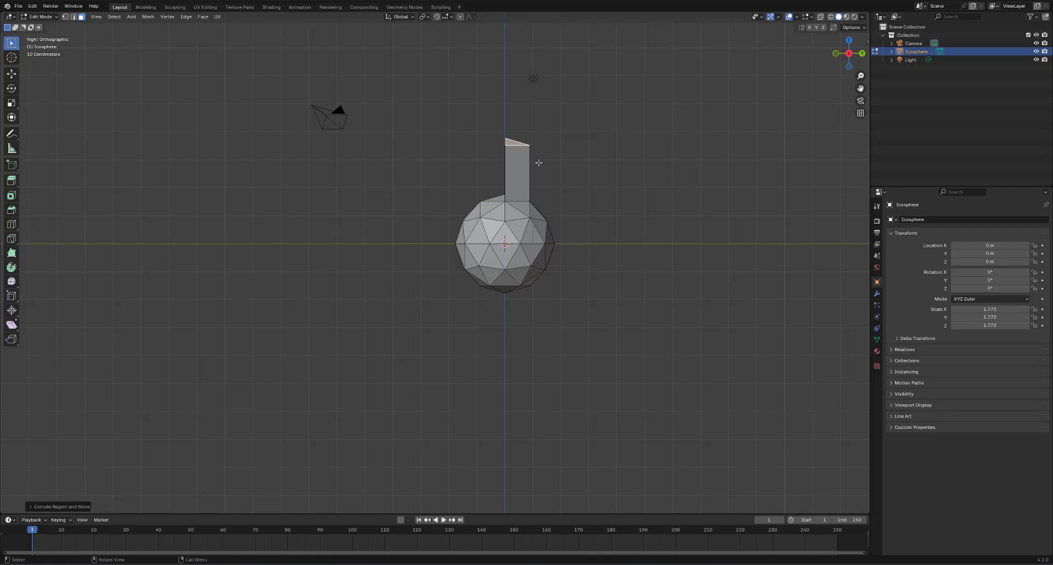
Extrude a face on the icosphere's +Y side by 10 m along the global Y axis
click(550, 239)
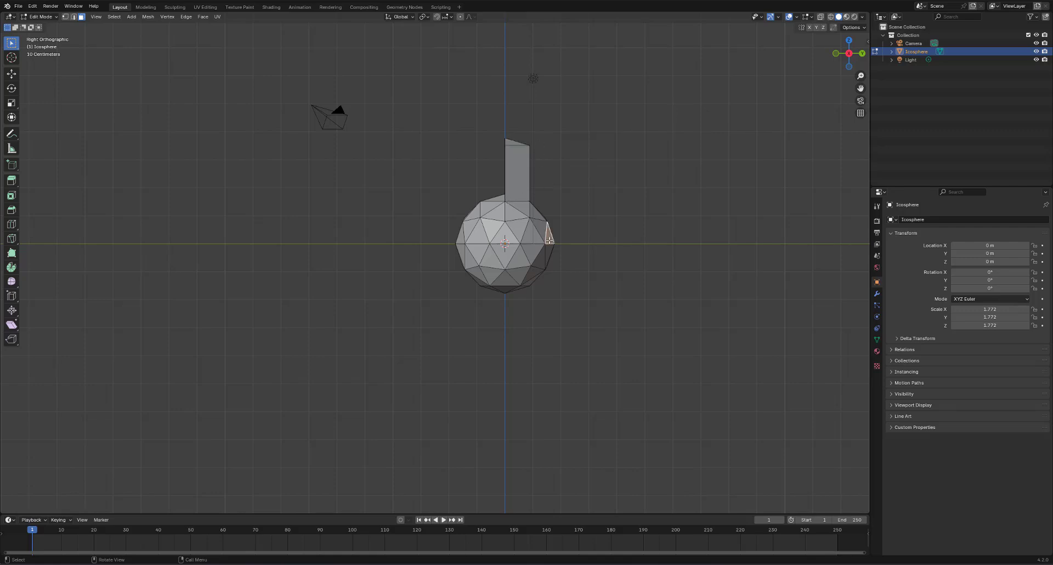
key(e)
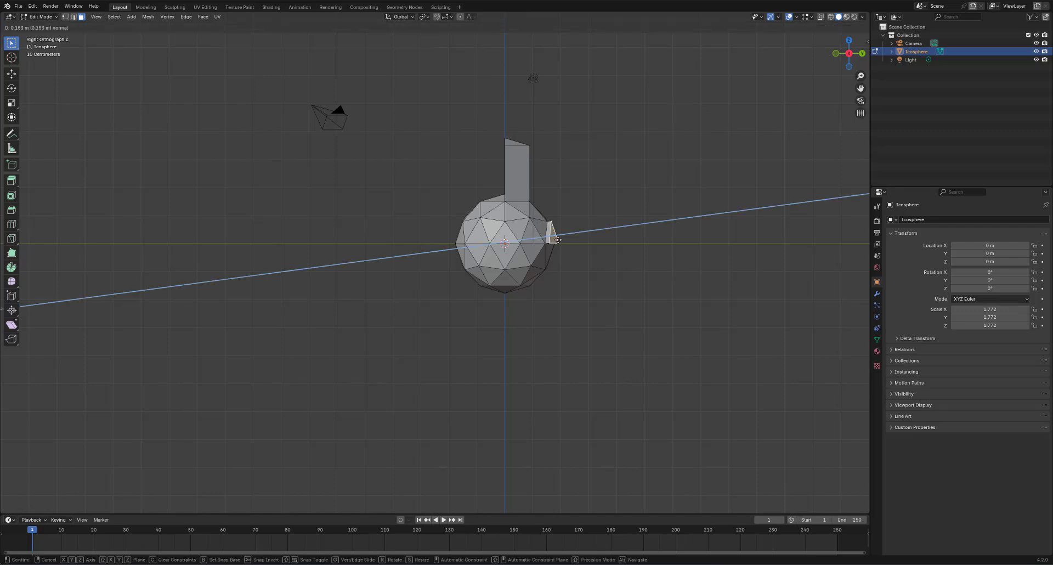
key(y)
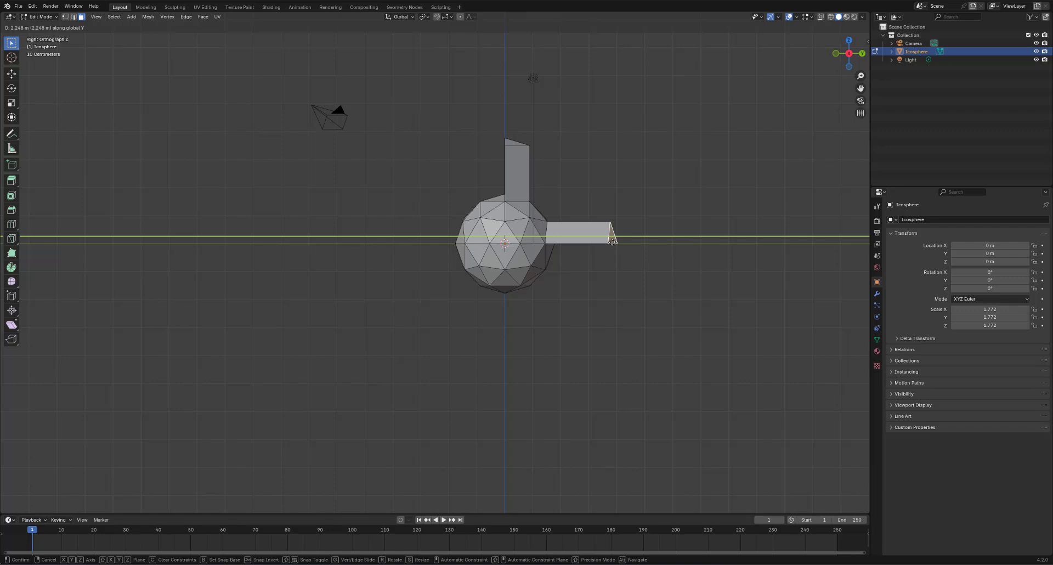
text(10)
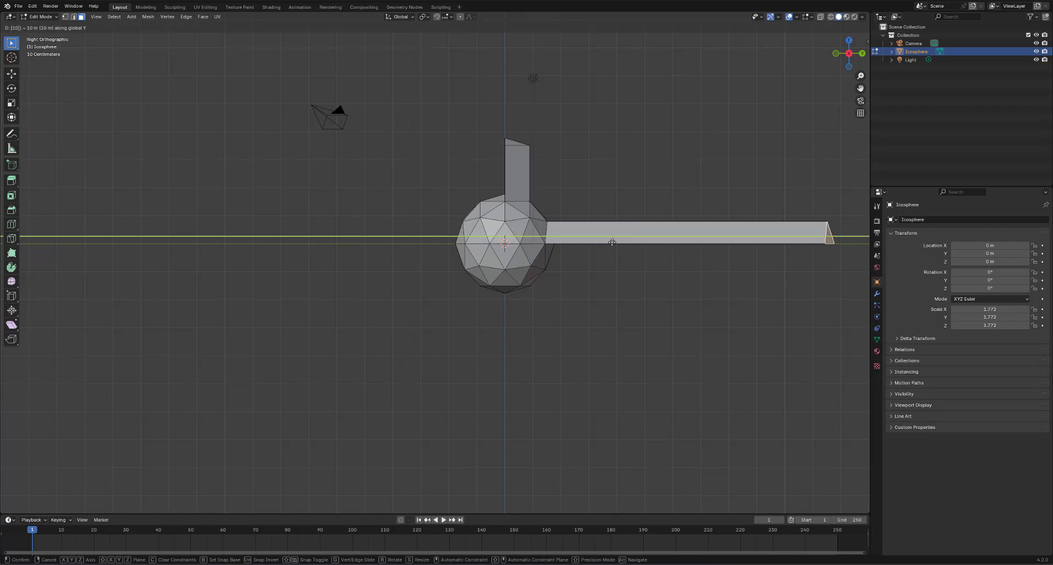
key(Return)
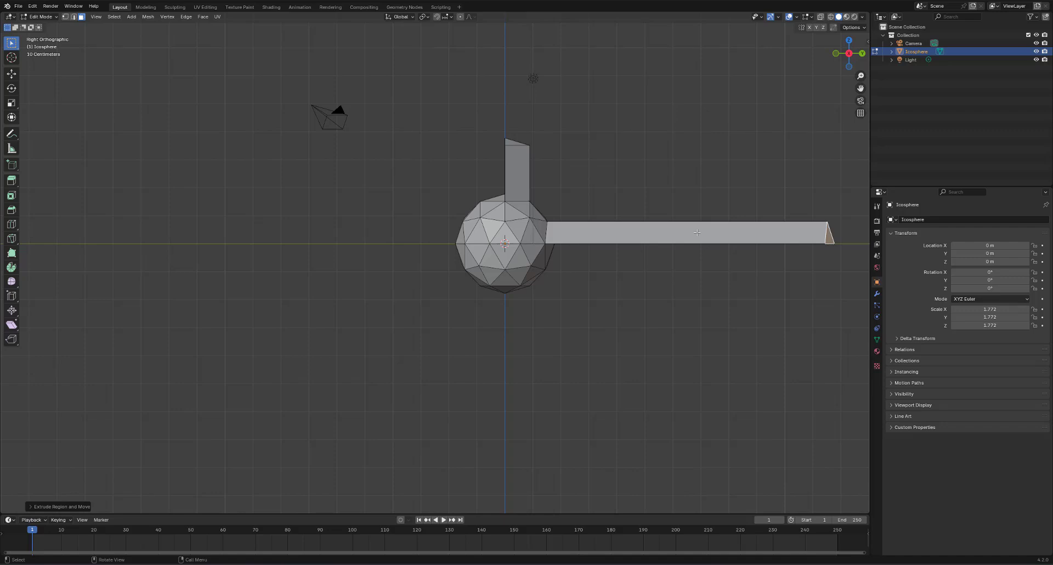
Undo the Y and Z extrusions and clear the face selection
click(666, 284)
key(ctrl+z)
key(ctrl+z)
key(ctrl+z)
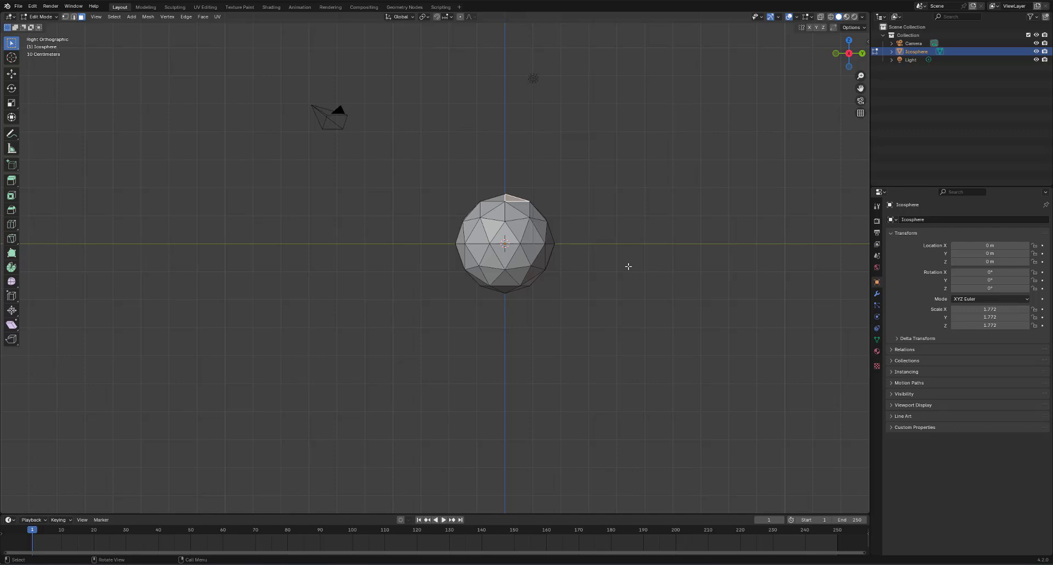
click(627, 317)
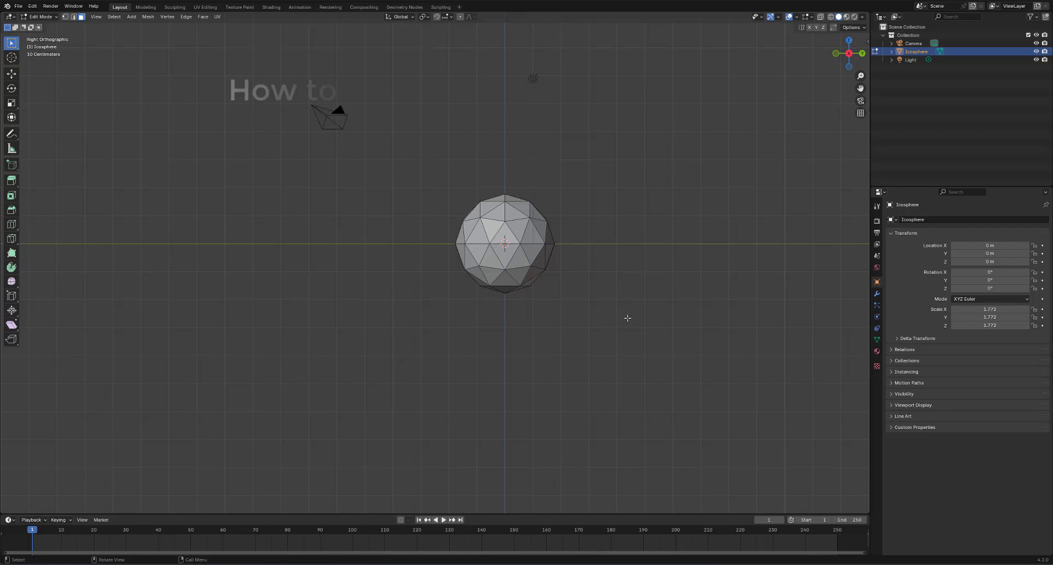
Switch to Object Mode and deselect the icosphere
key(Tab)
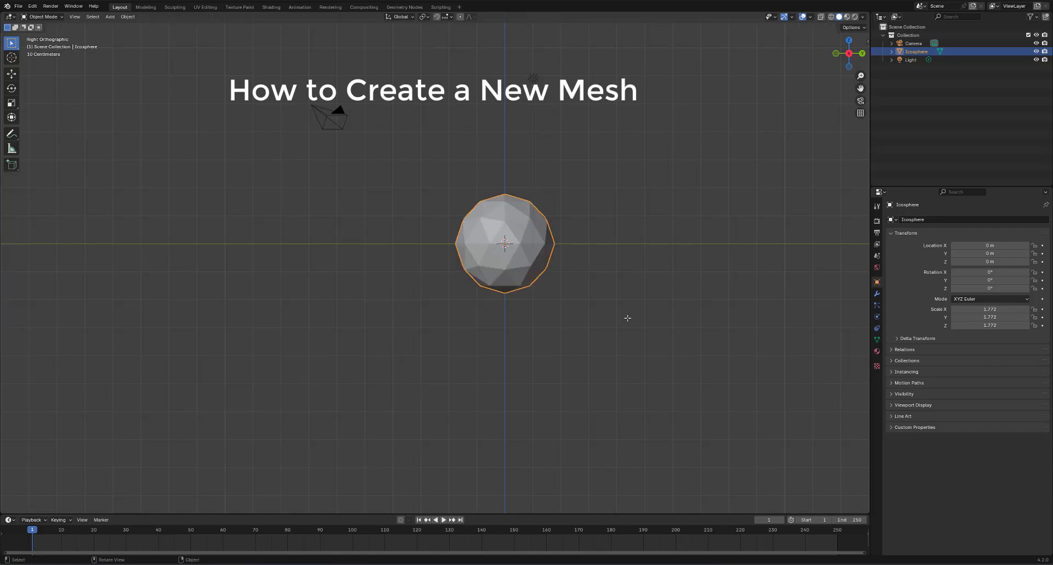
key(Tab)
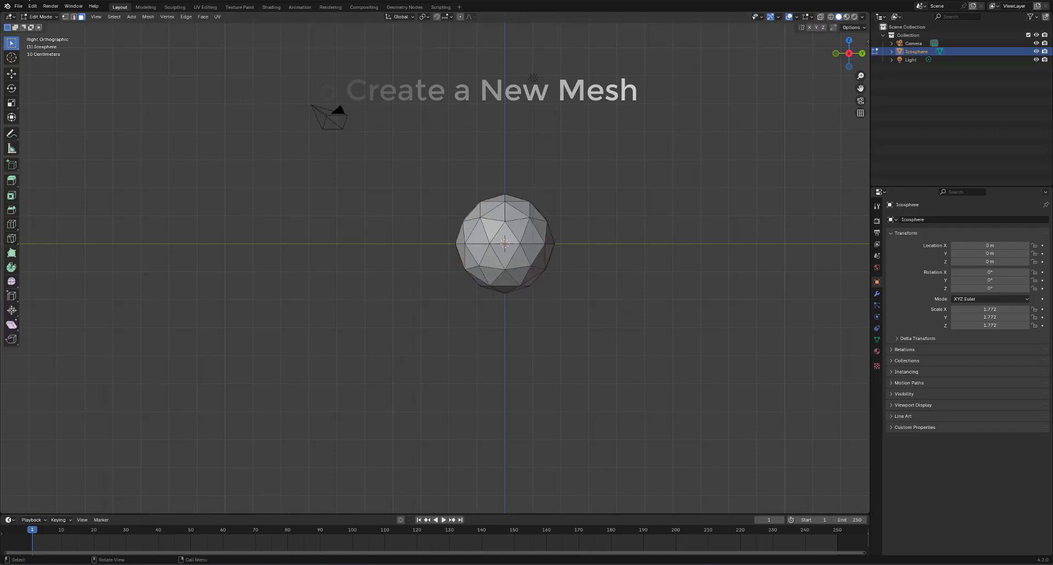
mouse_move(449, 159)
shift+middle_down()
mouse_move(515, 160)
mouse_move(464, 160)
shift+middle_up()
scroll(463, 160, down, 2)
shift+middle_drag(459, 195, 503, 195)
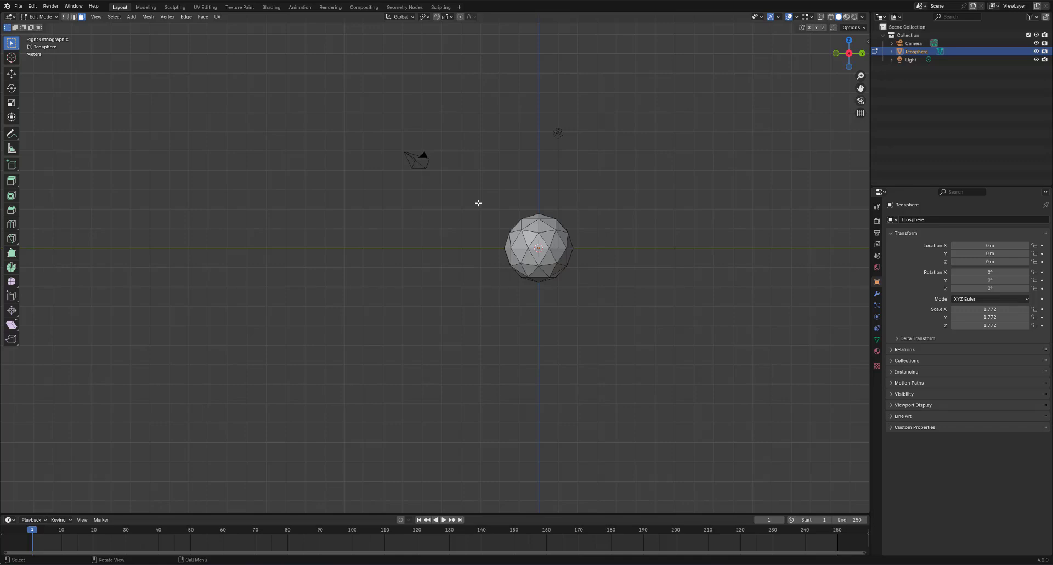
key(Tab)
key(alt+a)
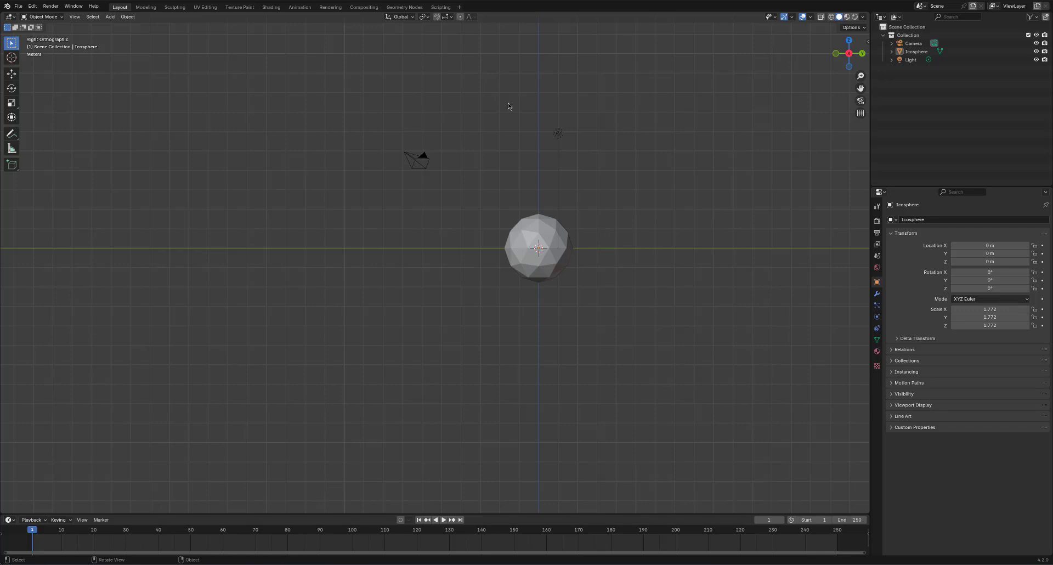
Add a cube mesh and move it beside the icosphere, to about 5.4 m along Y
key(shift+a)
mouse_move(508, 103)
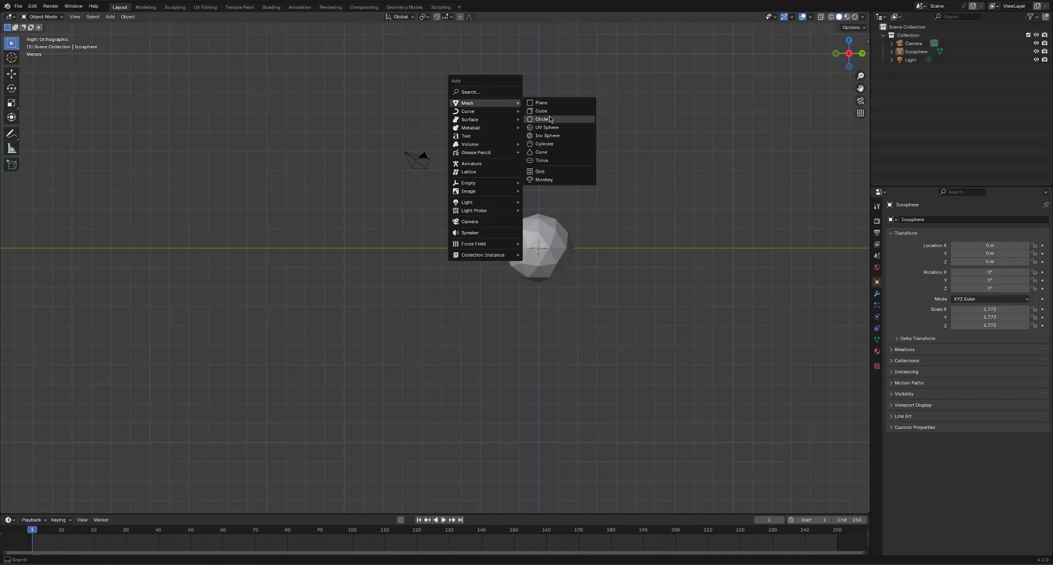
click(550, 110)
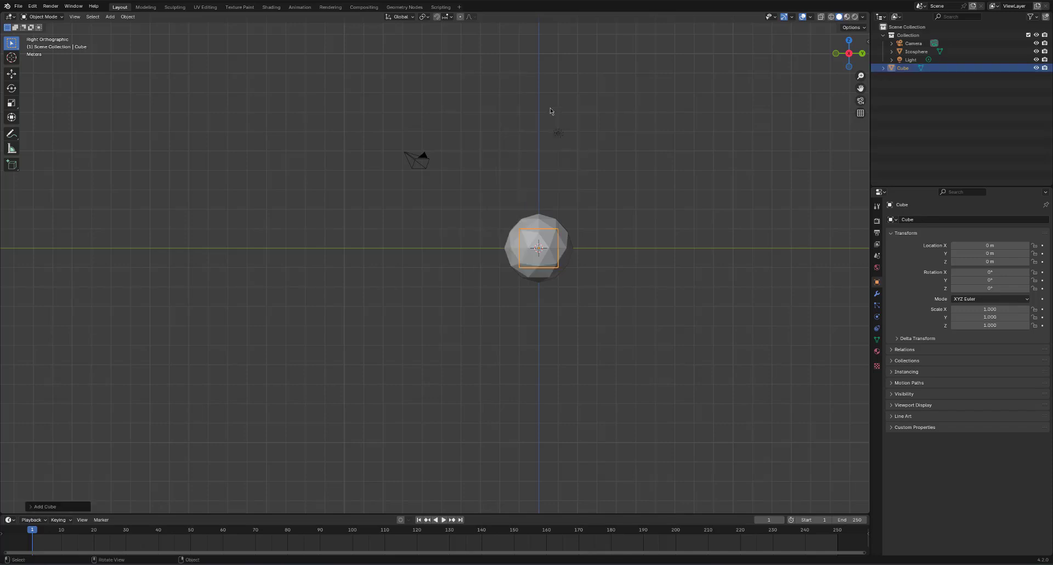
key(g)
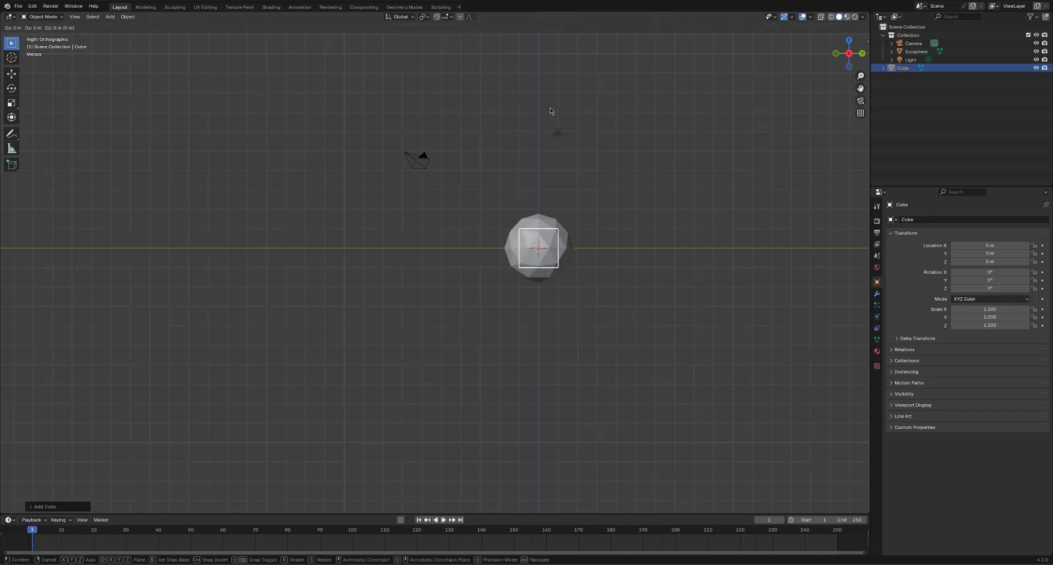
click(638, 210)
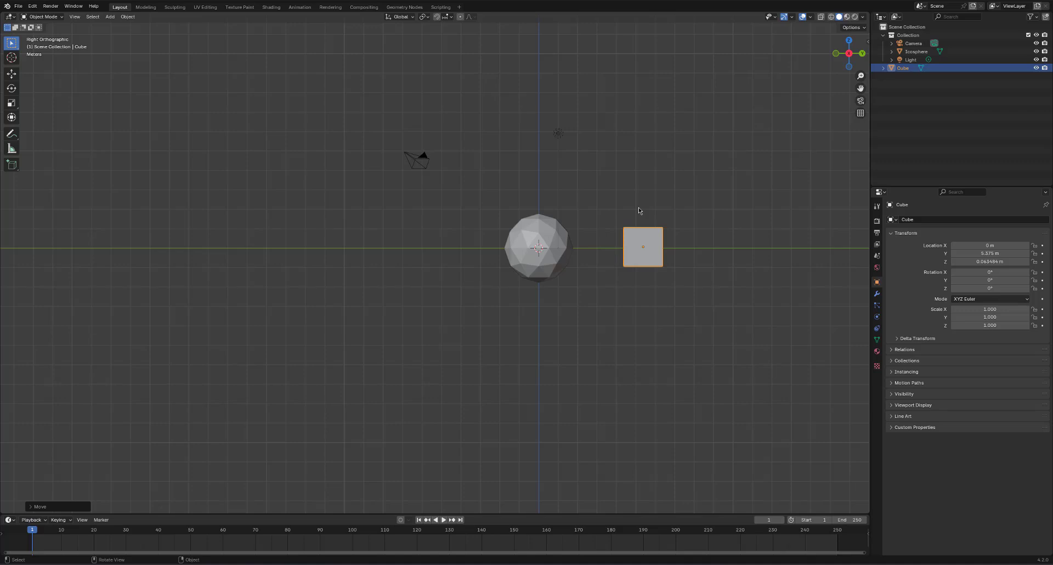
Undo the cube's move and its creation
key(ctrl+z)
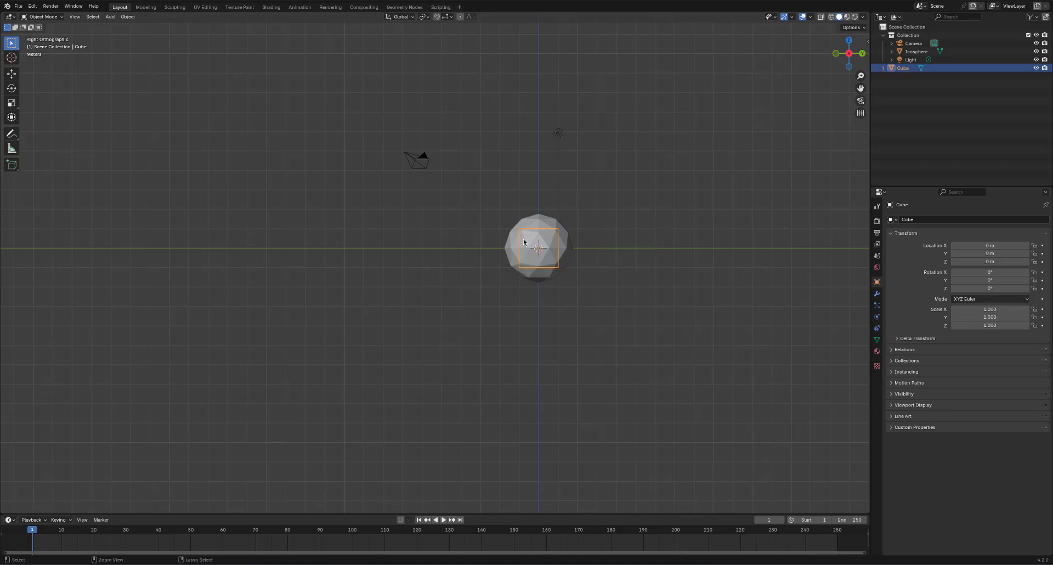
key(ctrl+z)
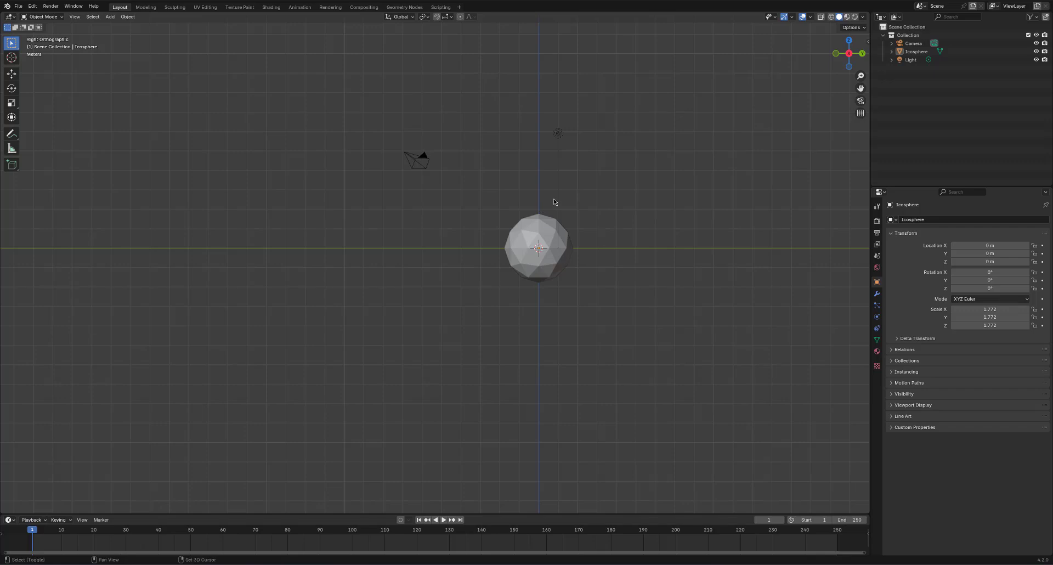
shift+middle_drag(553, 201, 555, 198)
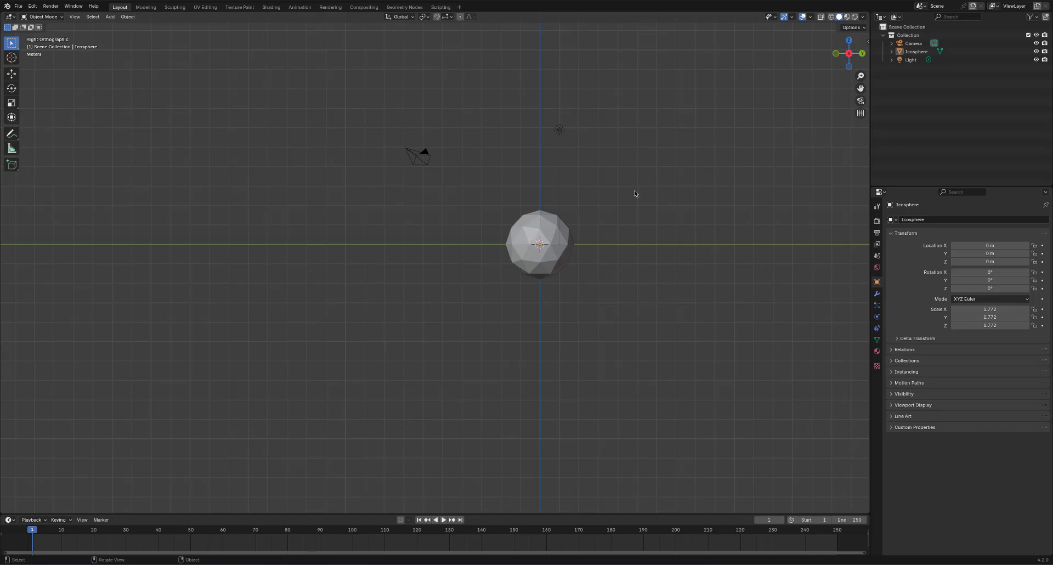
Try scaling the icosphere and the light down together, to an icosphere scale of about 1.436, and undo it
drag(635, 188, 450, 291)
click(349, 260)
key(a)
drag(600, 185, 497, 286)
key(s)
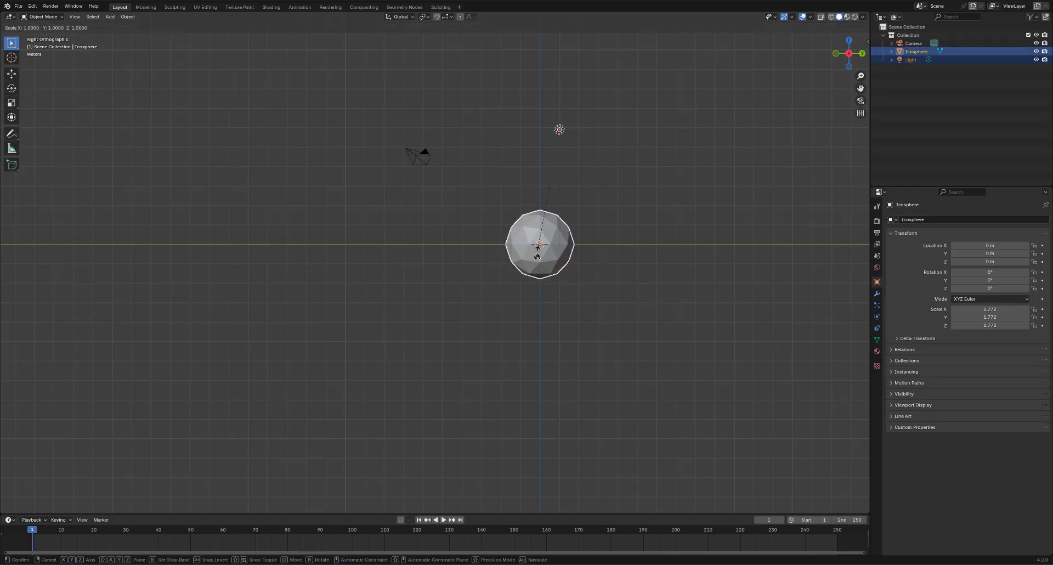
click(551, 241)
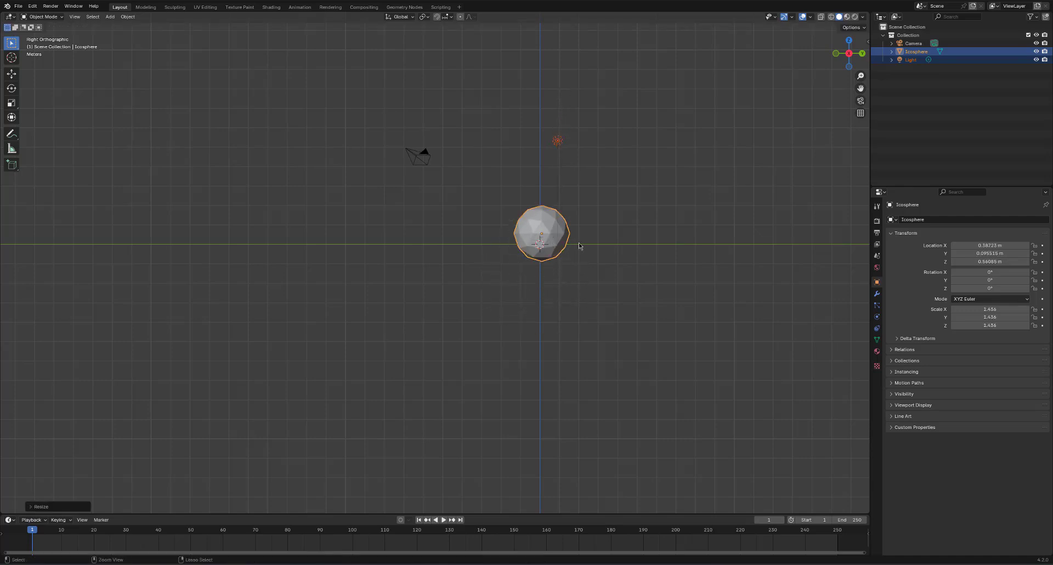
key(ctrl+z)
Select only the icosphere, try scaling and rotating it freely, and undo each transform
click(554, 240)
key(s)
click(530, 252)
key(ctrl+z)
key(r)
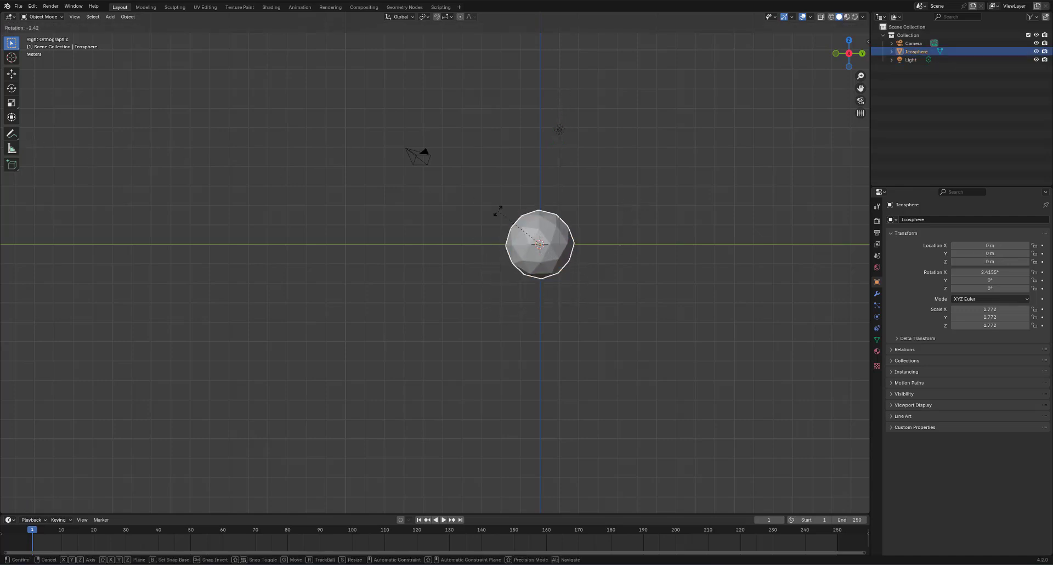
click(638, 287)
key(ctrl+z)
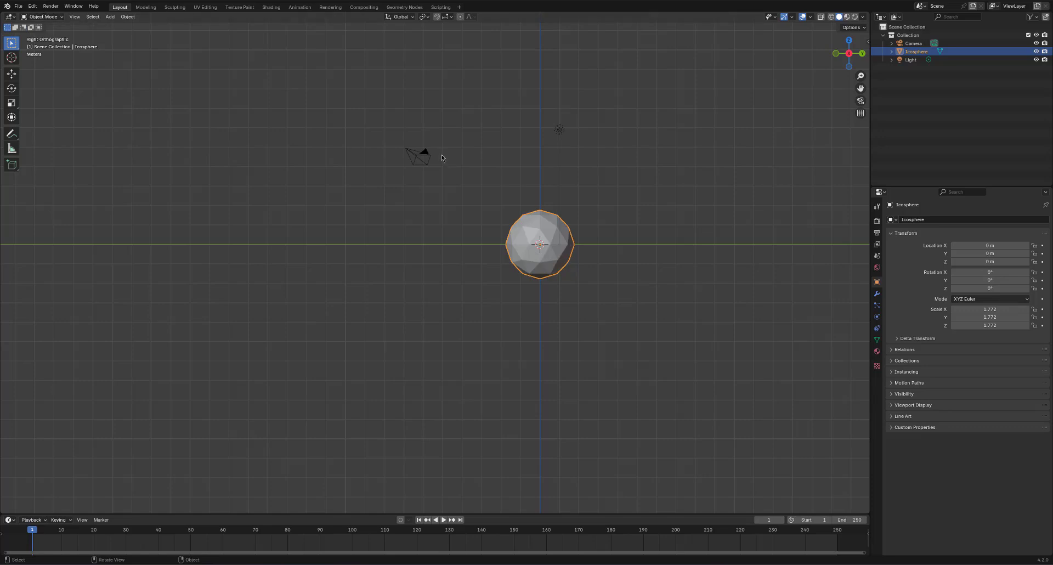
Enter Edit Mode on the icosphere and show the Loop Cut, Extrude Region and add-primitive tool variants
key(Tab)
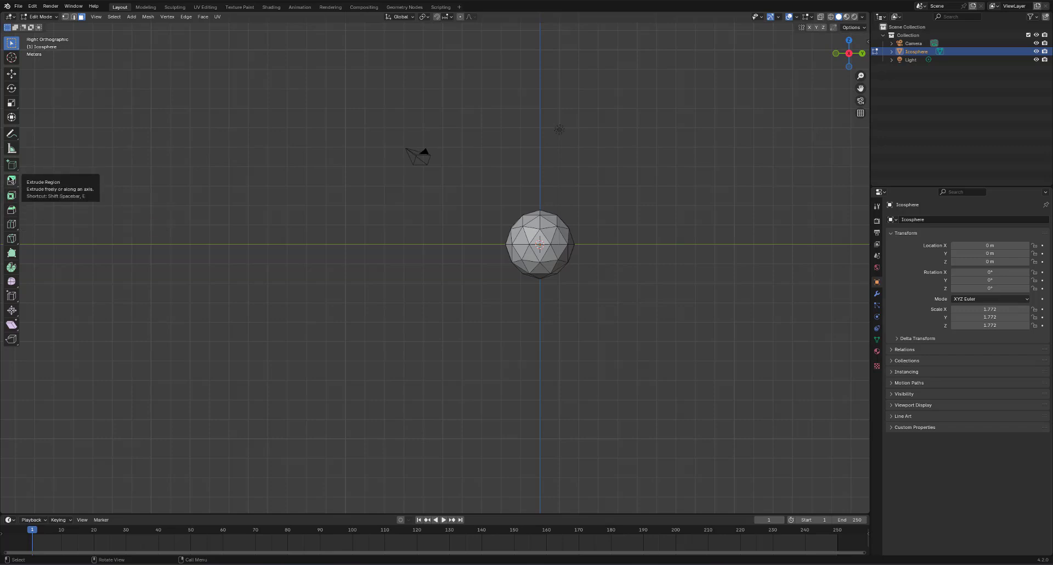
click(12, 225)
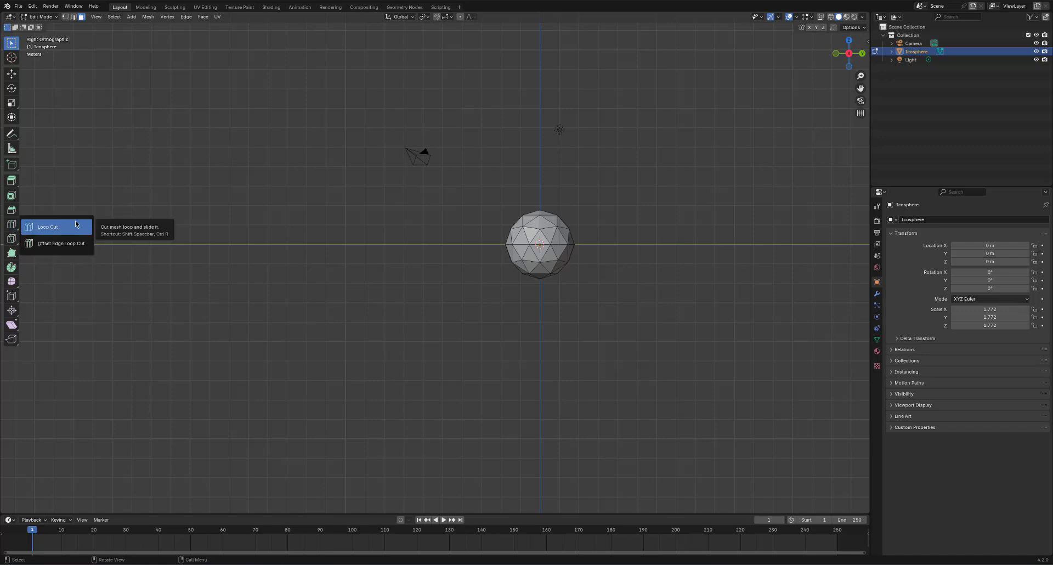
click(55, 226)
click(12, 181)
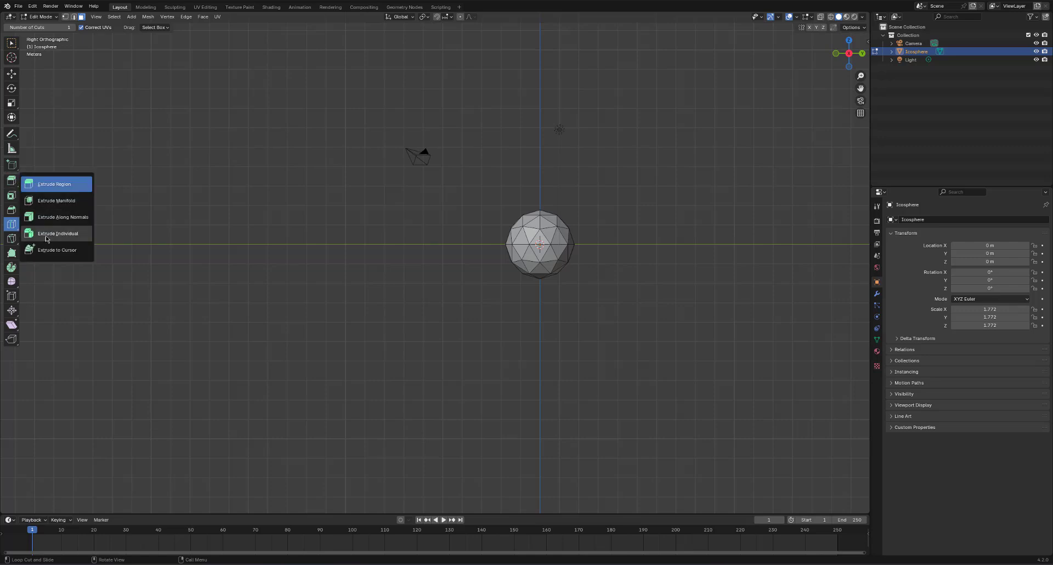
click(55, 183)
click(18, 167)
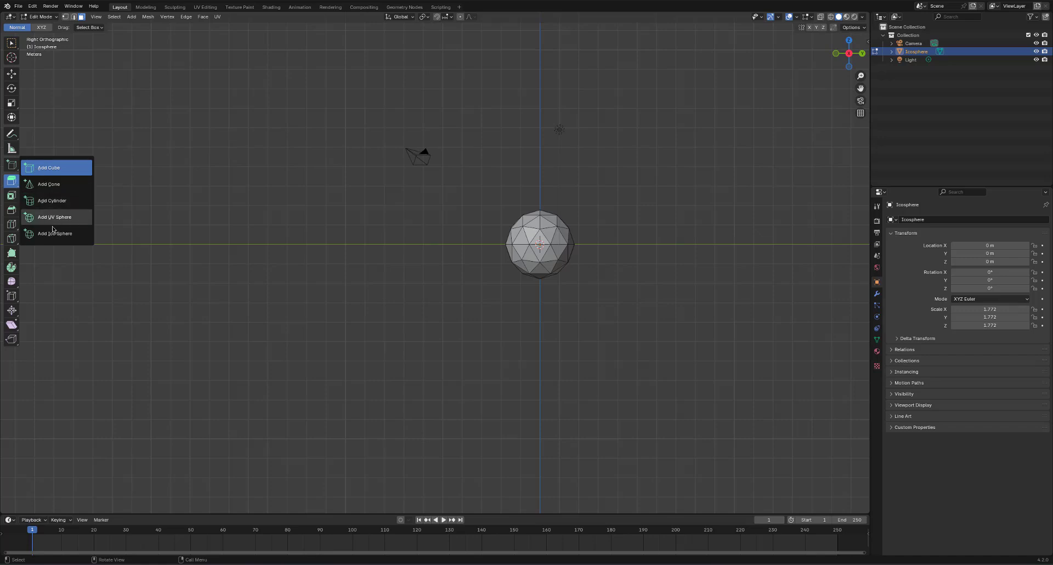
click(11, 104)
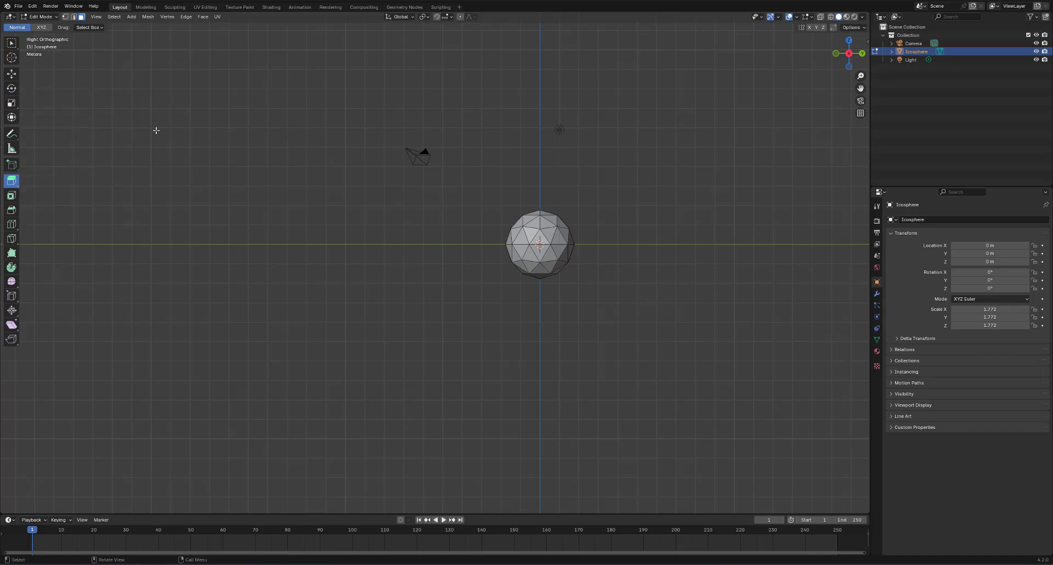
Try Select Lasso around the icosphere, and switch back to Select Box for a selection over empty space
click(12, 43)
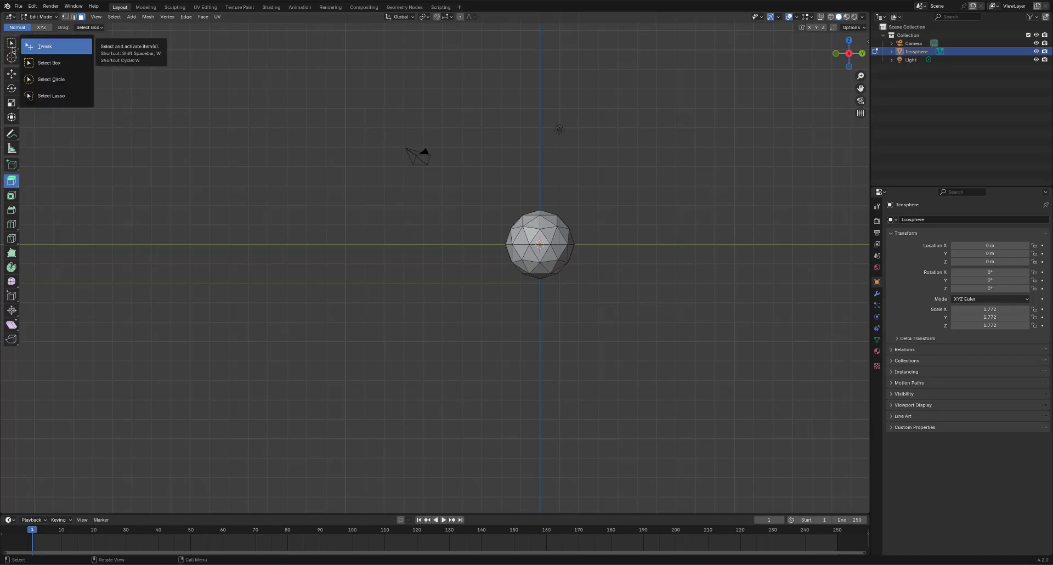
click(61, 97)
mouse_move(541, 285)
mouse_down()
mouse_move(518, 274)
mouse_move(510, 248)
mouse_move(554, 257)
mouse_move(552, 275)
mouse_up()
click(580, 285)
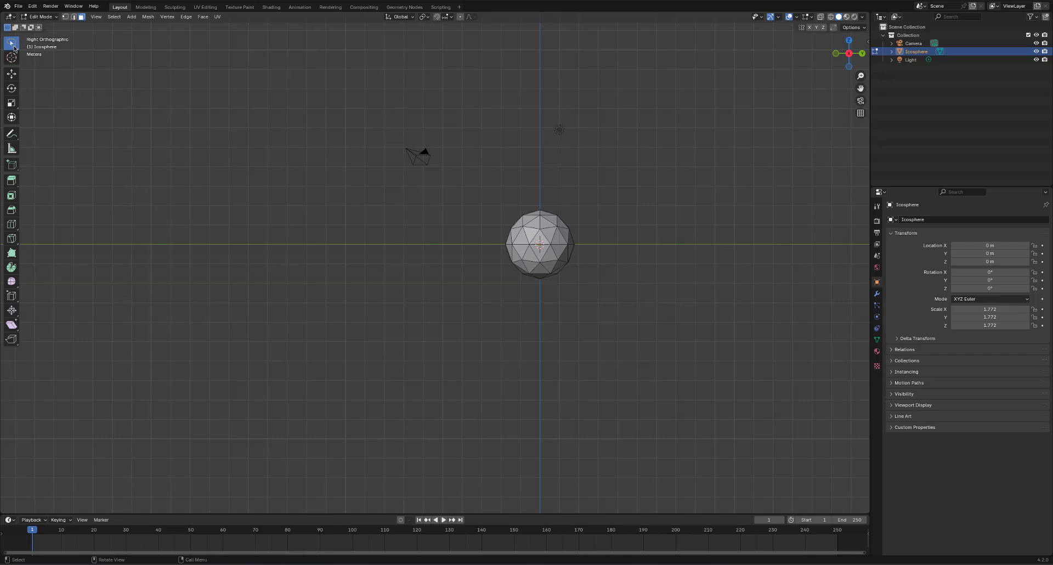
mouse_move(15, 49)
mouse_down()
mouse_move(38, 48)
mouse_move(12, 50)
mouse_move(33, 62)
mouse_up()
drag(438, 213, 315, 261)
shift+middle_drag(416, 228, 385, 193)
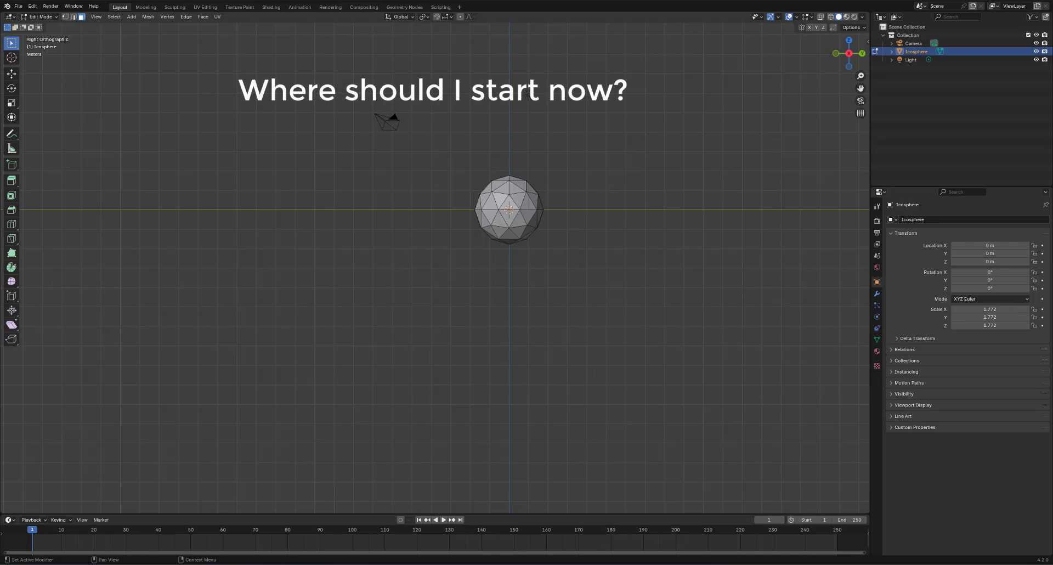
shift+middle_drag(642, 198, 648, 220)
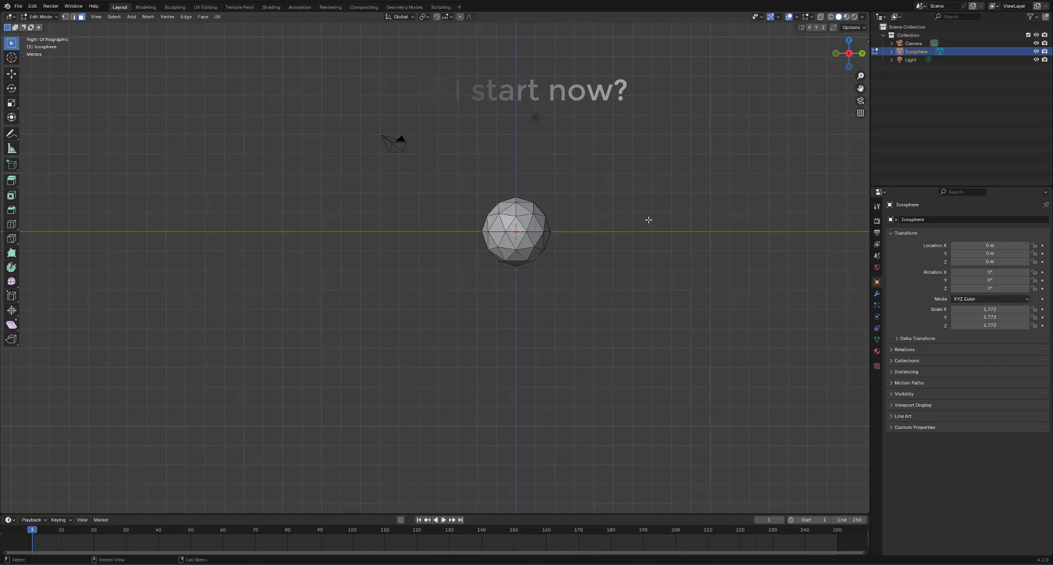